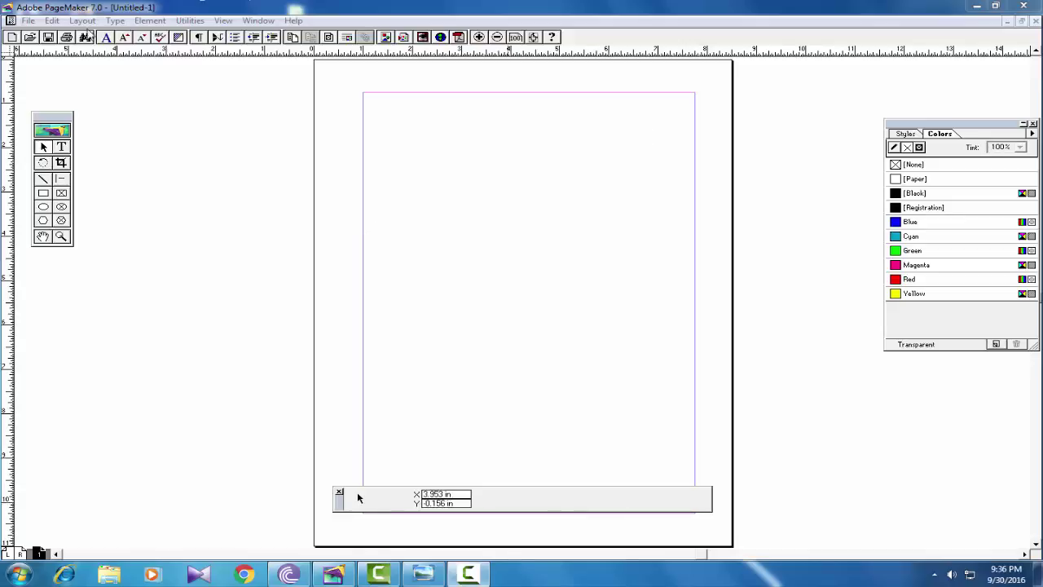
Draw a rectangle about 1.64 in wide and 1.41 in high in the upper-left part of the page.
left_click(51, 20)
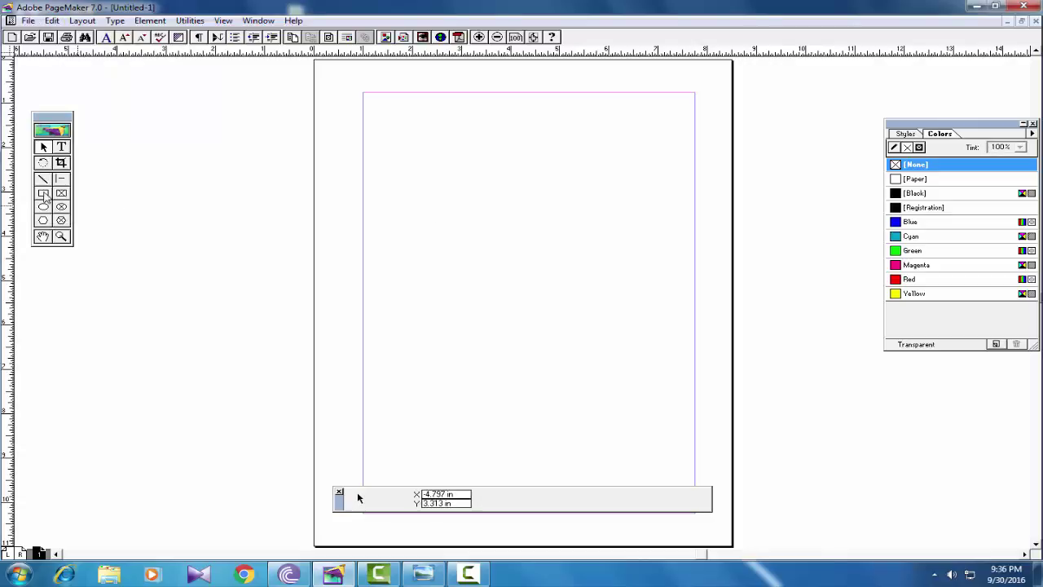
left_click(43, 193)
left_click_drag(384, 194, 464, 256)
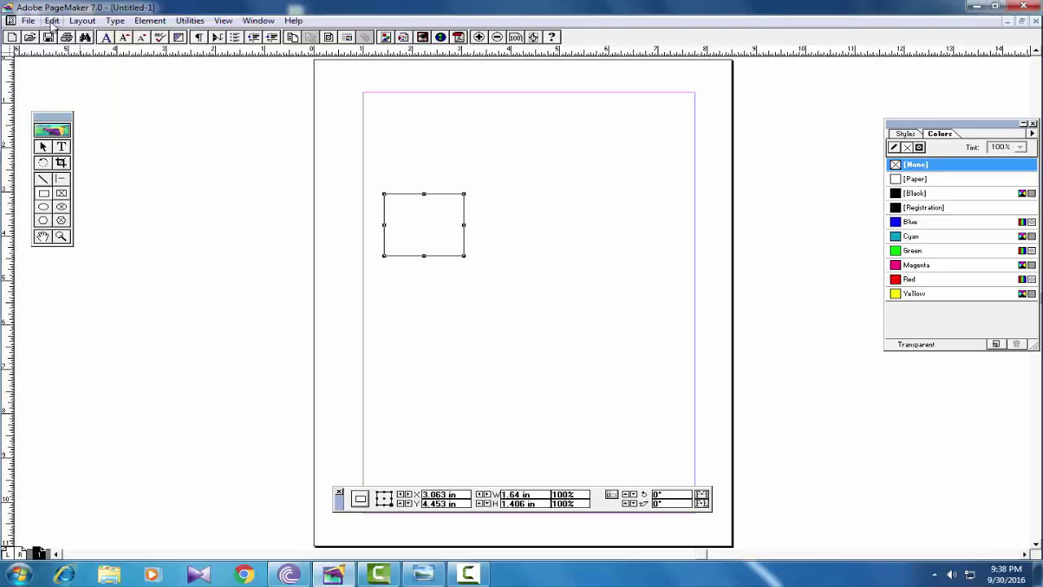
Copy the rectangle and paste 5 multiple copies with horizontal and vertical offsets of 0.5 inches.
left_click(52, 20)
left_click(75, 69)
left_click(52, 20)
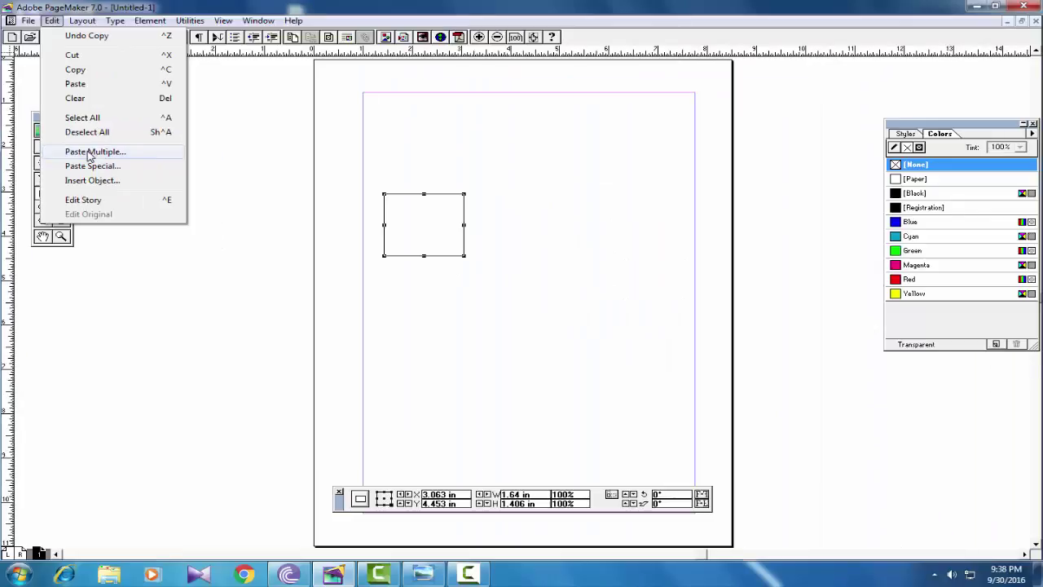
left_click(89, 152)
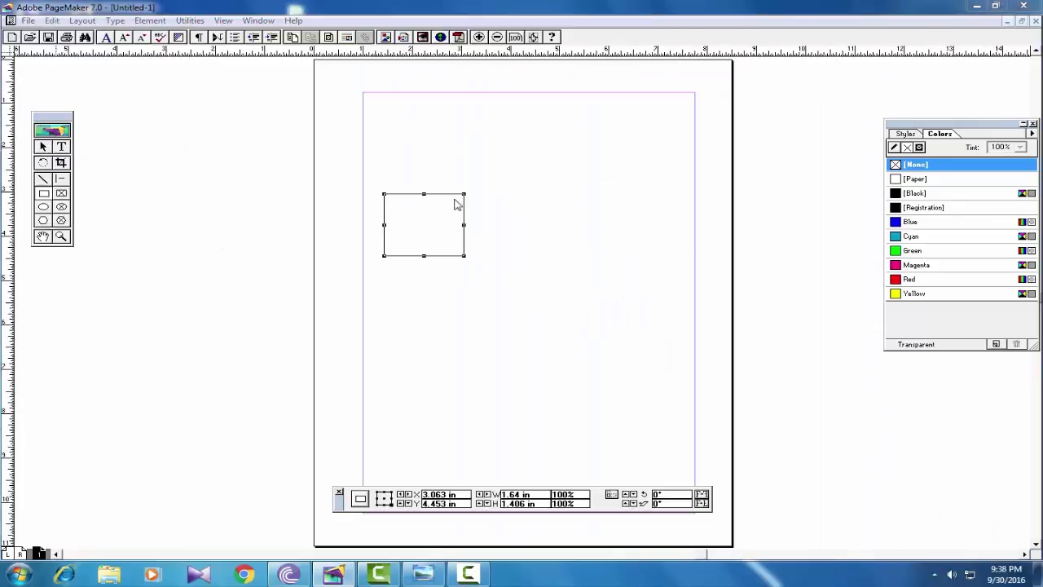
left_click_drag(496, 217, 573, 209)
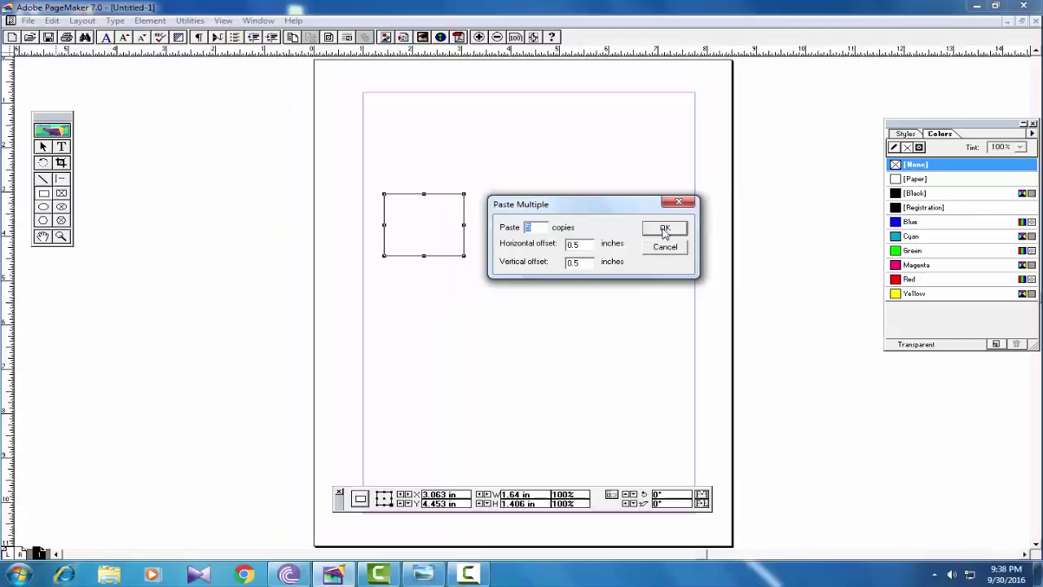
left_click(901, 266)
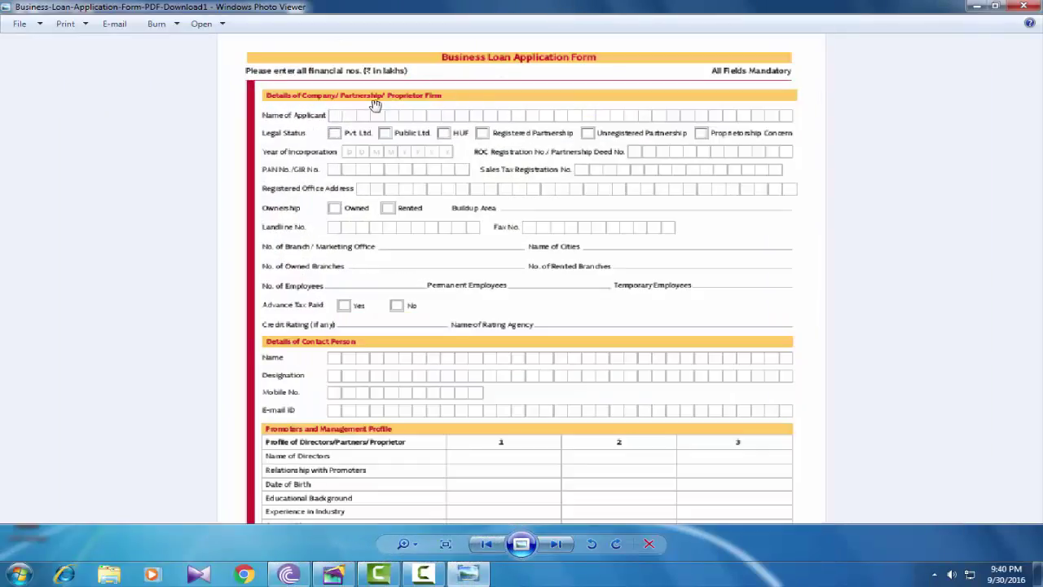
Examine the rows of character boxes, such as Name of Applicant, in the Business Loan Application Form image.
scroll(370, 111, "up", 2)
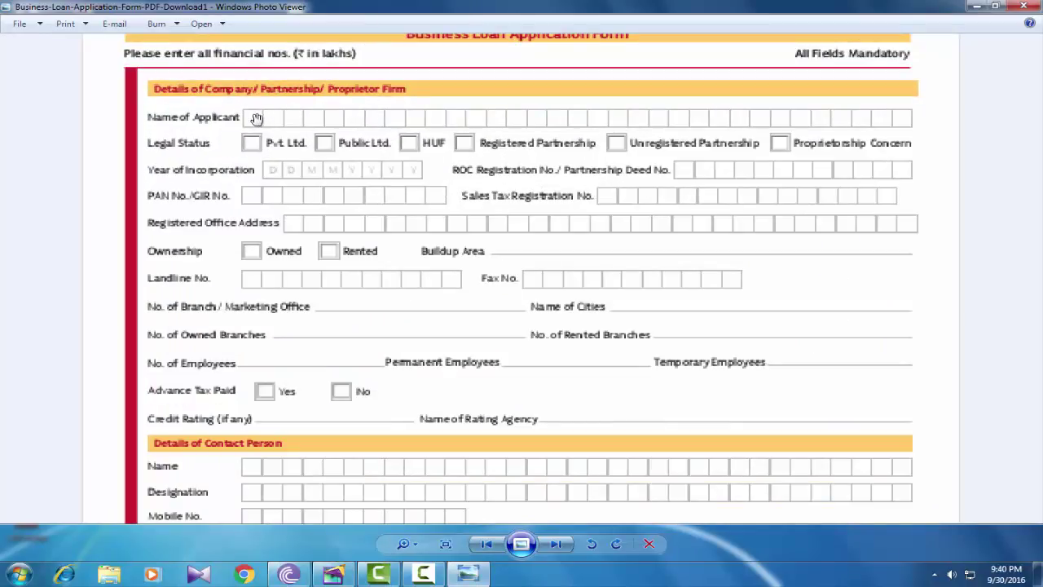
scroll(256, 118, "up", 1)
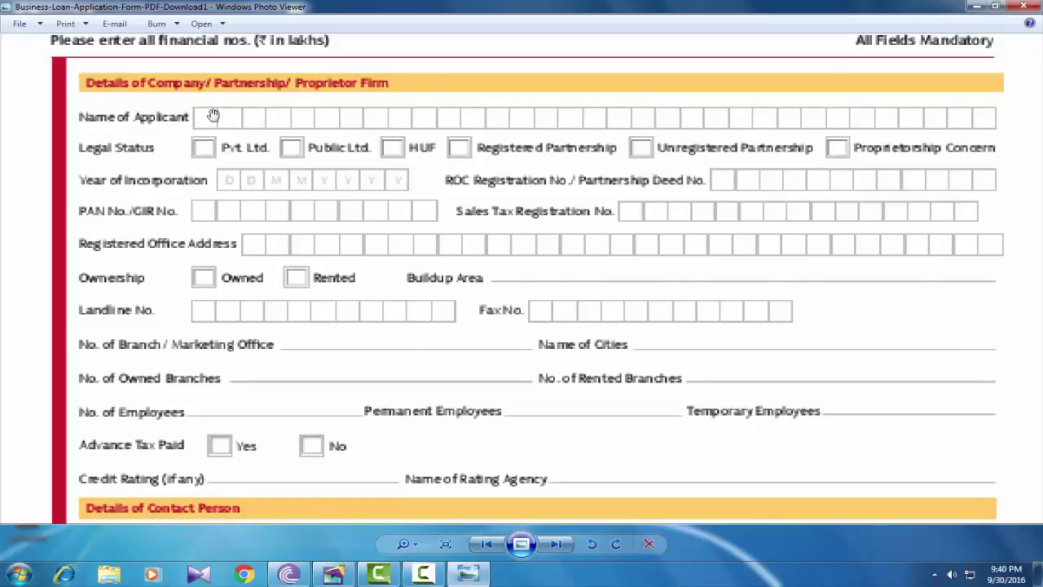
scroll(213, 115, "up", 2)
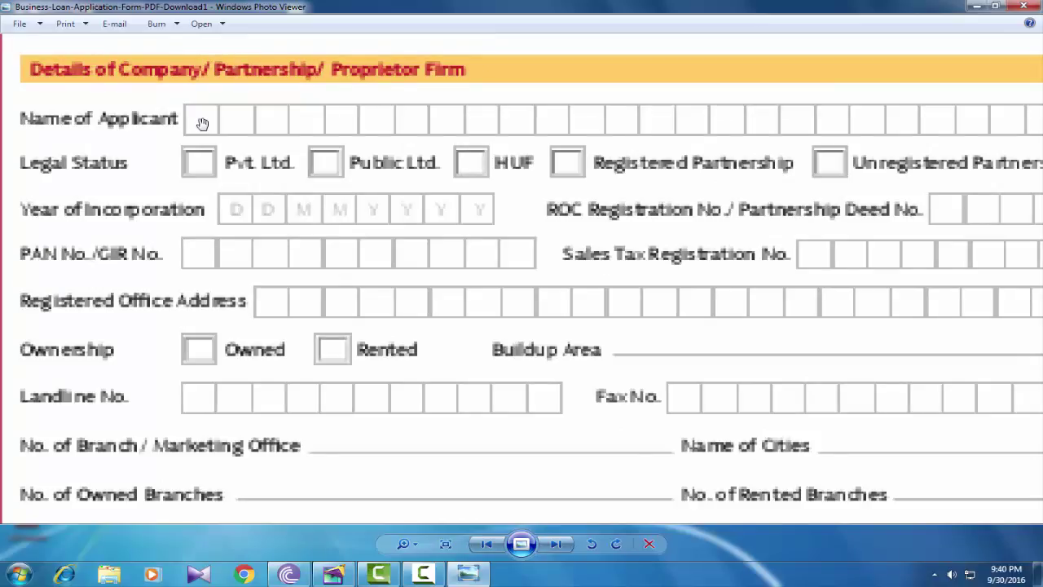
scroll(202, 122, "down", 1)
scroll(197, 120, "down", 1)
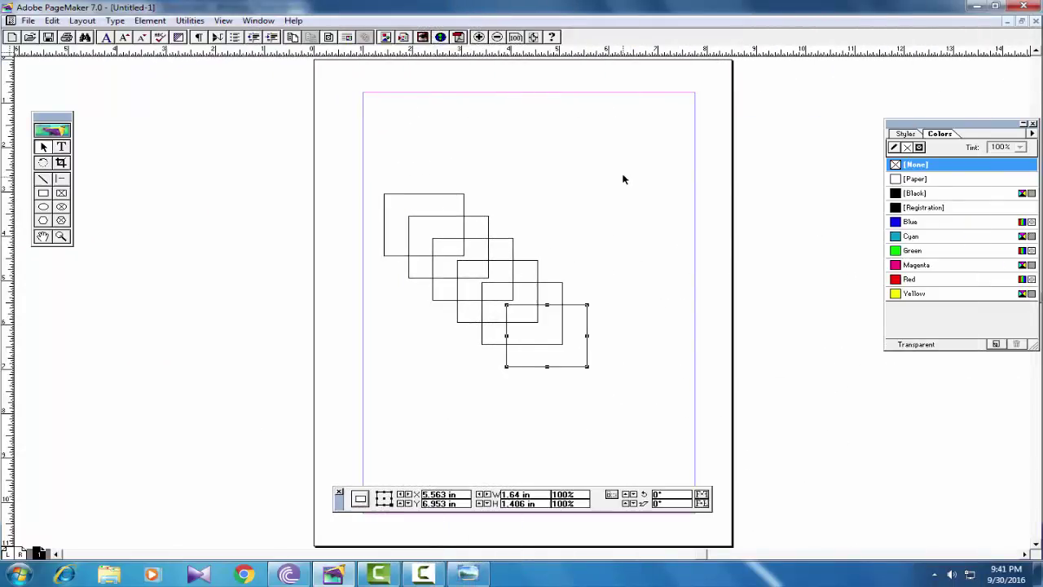
Select all the overlapping rectangles on the page and delete them.
left_click_drag(356, 396, 336, 415)
key("Delete")
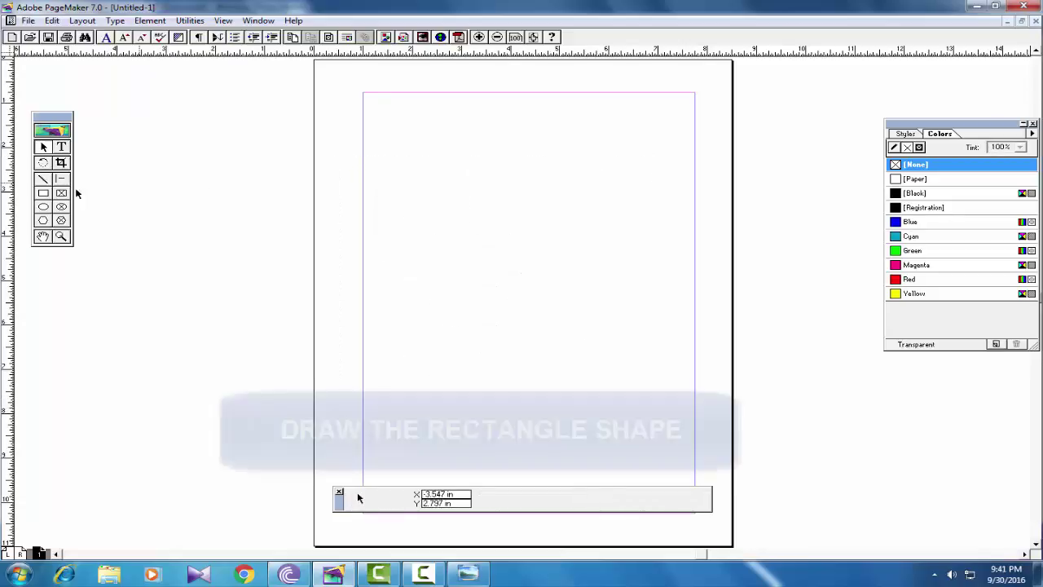
Draw a rectangle in the upper part of the page and set its width and height to 0.5 in.
left_click(44, 193)
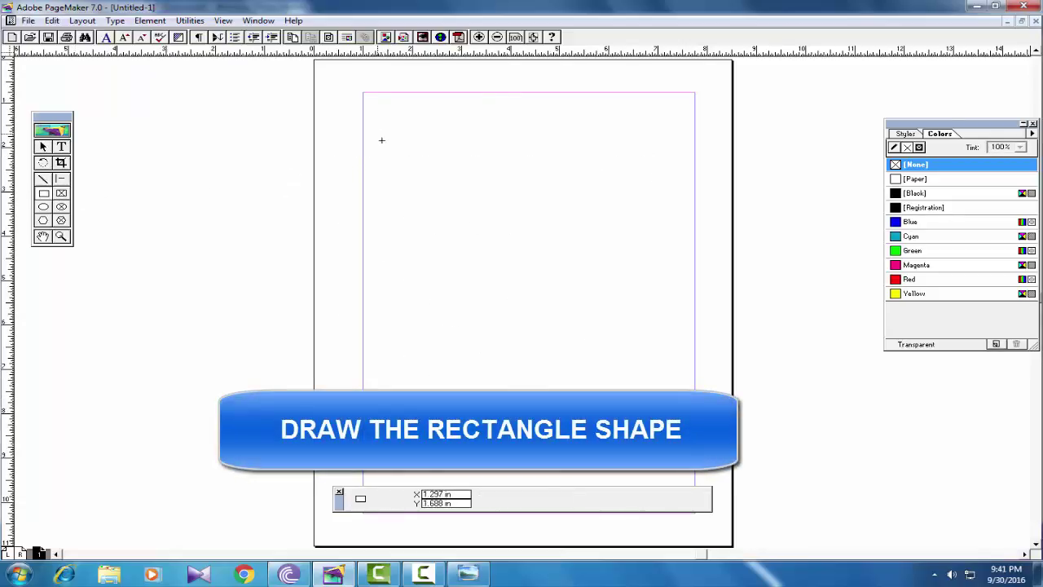
left_click_drag(378, 134, 430, 173)
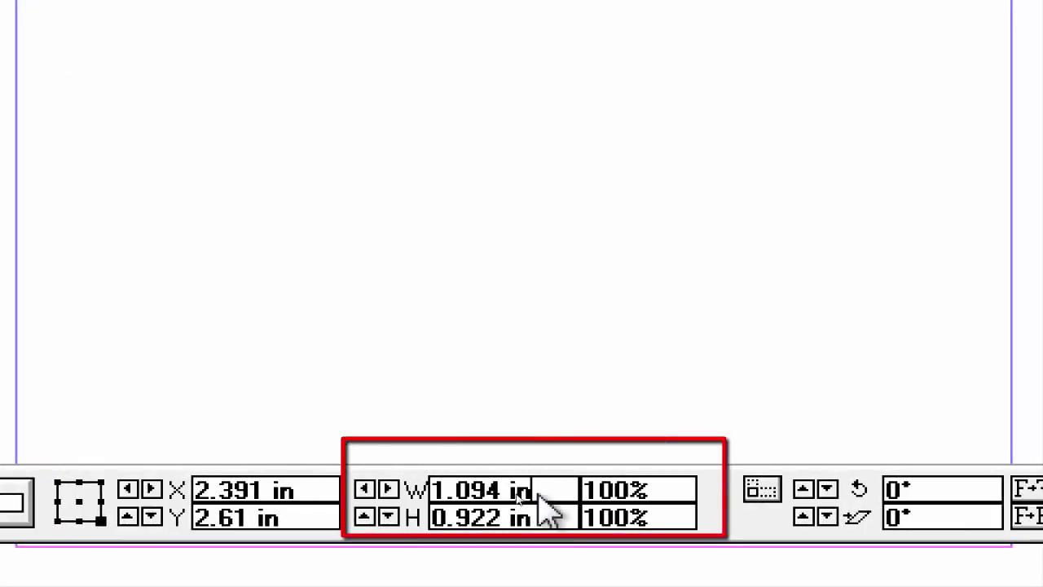
left_click(405, 492)
type(".5")
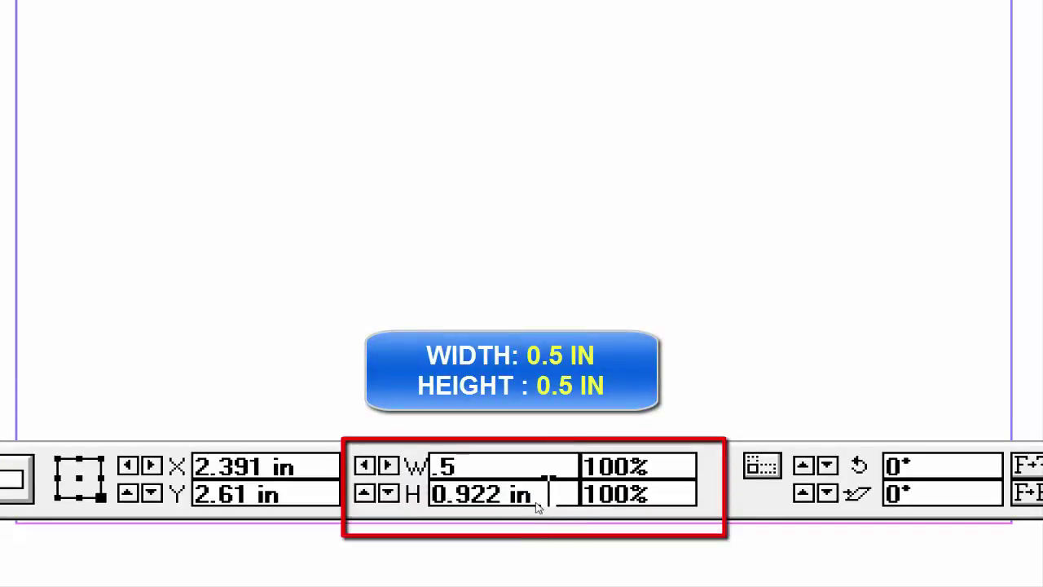
left_click_drag(549, 493, 421, 492)
type("0.5")
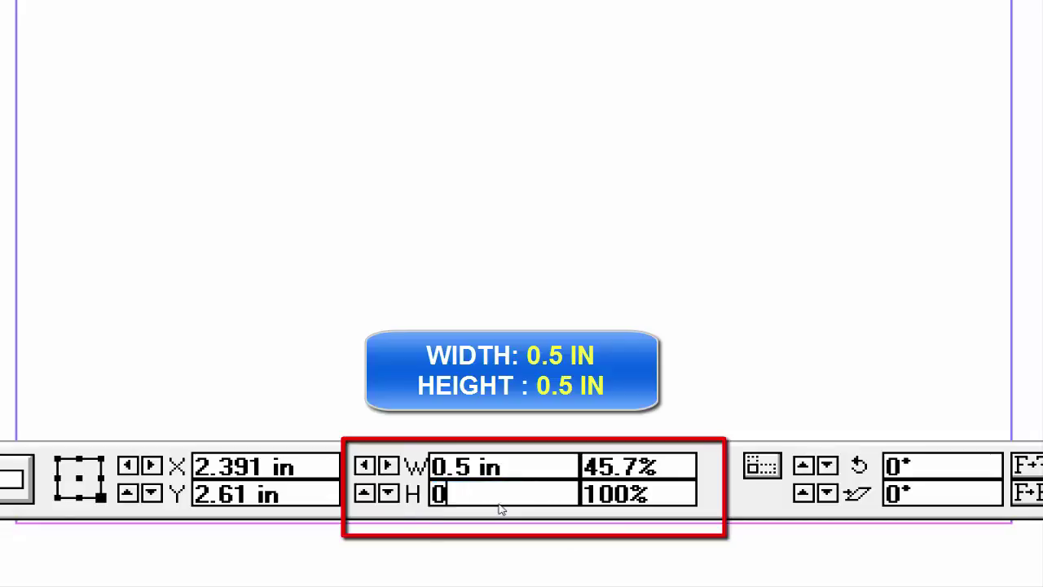
key("Return")
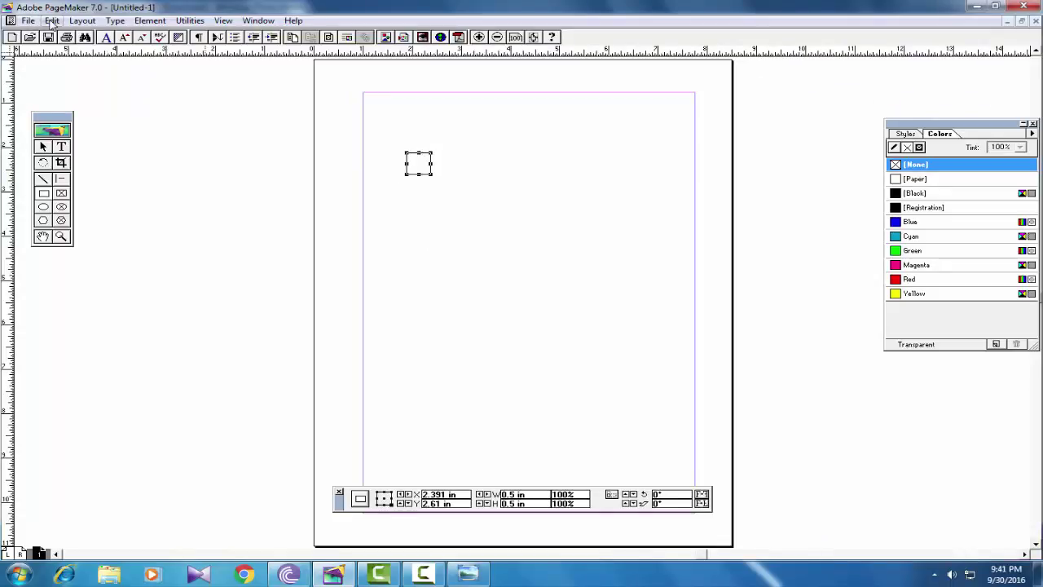
Copy the 0.5 in square and set up a multiple paste of 10 copies.
left_click(51, 20)
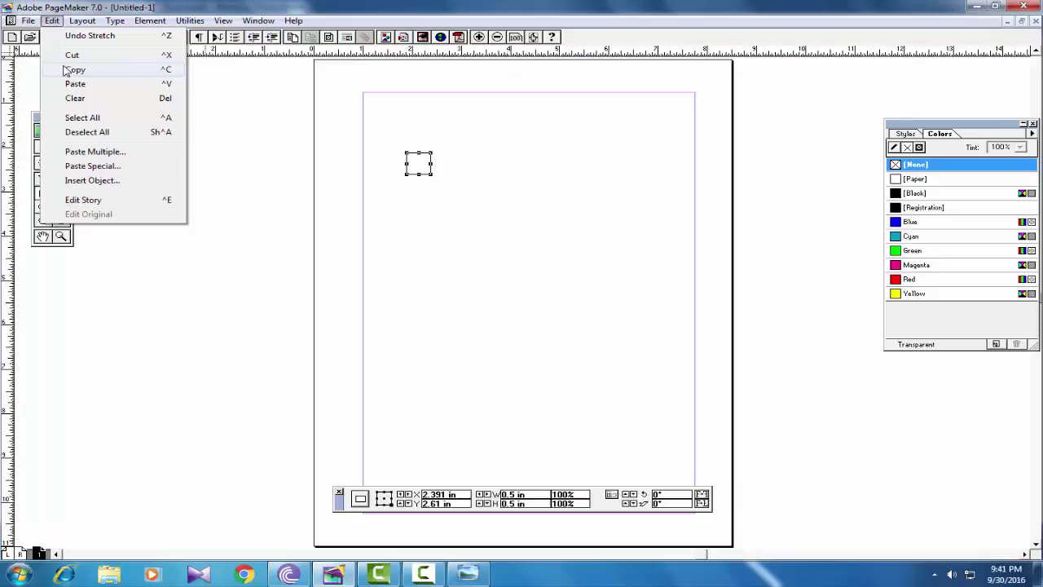
left_click(150, 120)
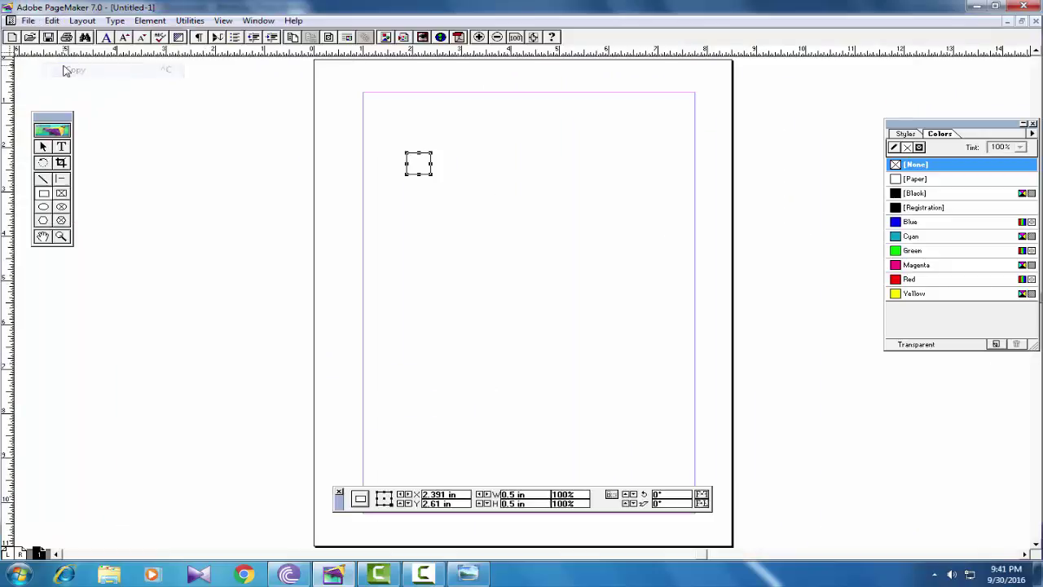
left_click(52, 20)
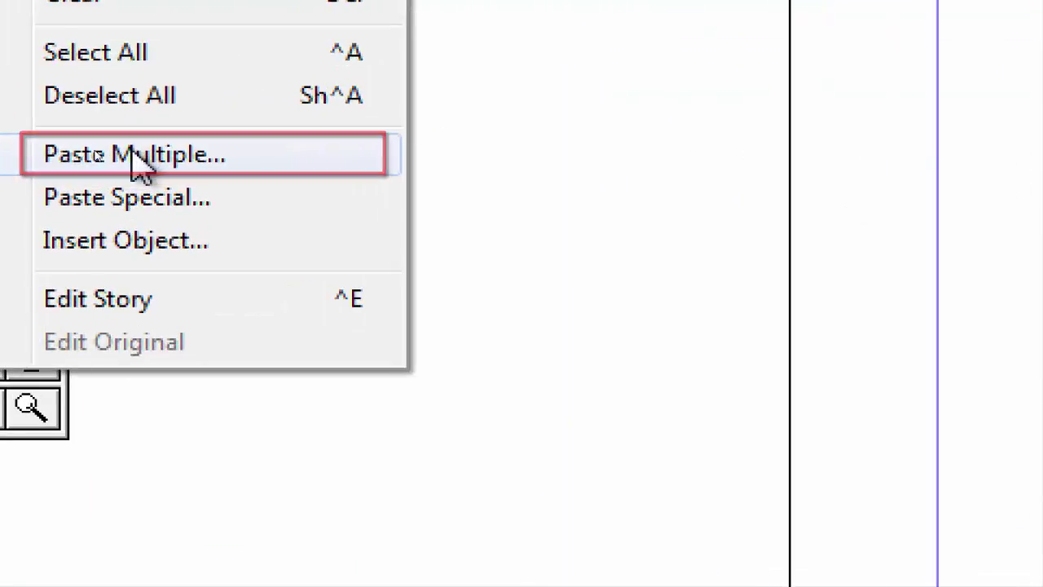
left_click(140, 163)
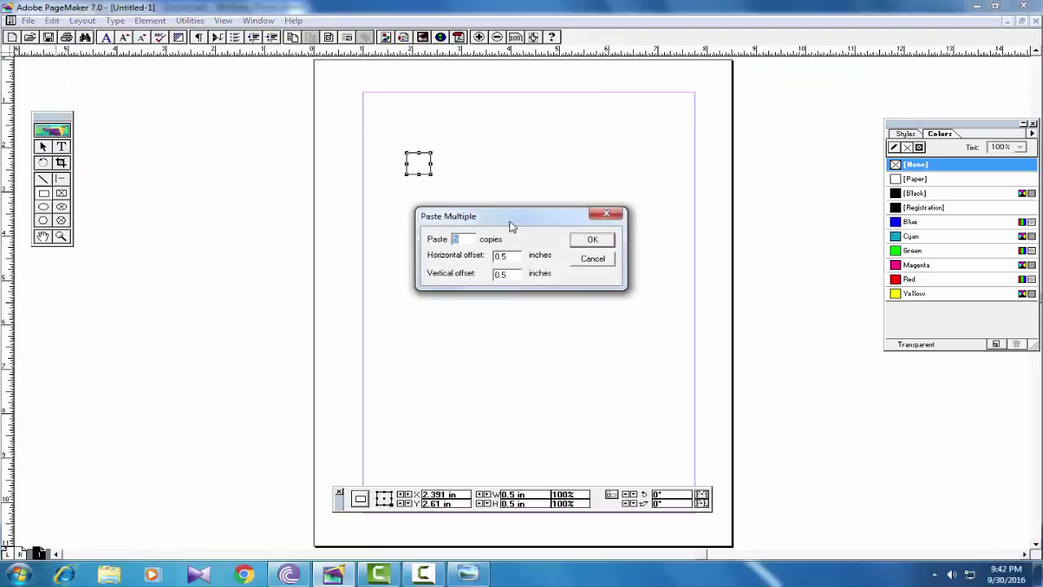
mouse_move(512, 226)
left_mouse_down()
mouse_move(558, 200)
mouse_move(484, 237)
mouse_move(552, 174)
mouse_move(559, 151)
mouse_move(496, 225)
mouse_move(468, 239)
left_mouse_up()
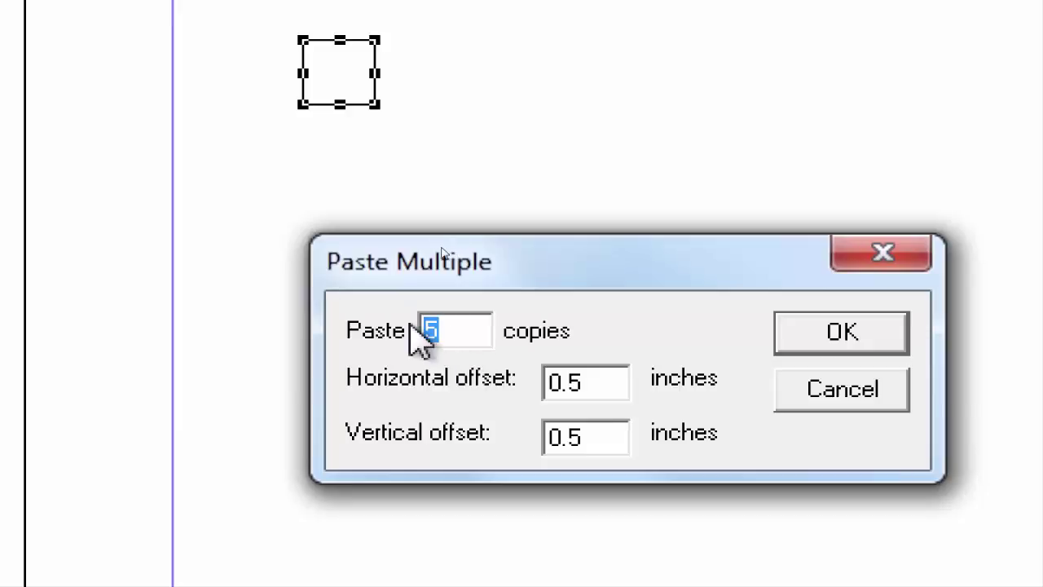
type("10")
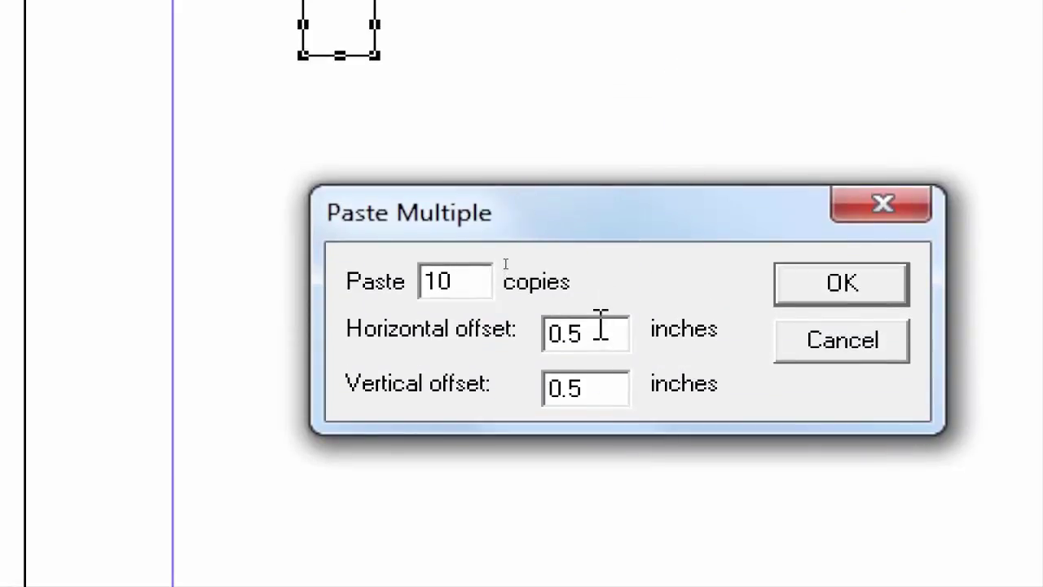
Set the horizontal offset to 0.5 inches and the vertical offset to 0, and paste the copies as a row.
left_click_drag(600, 326, 539, 332)
type("0")
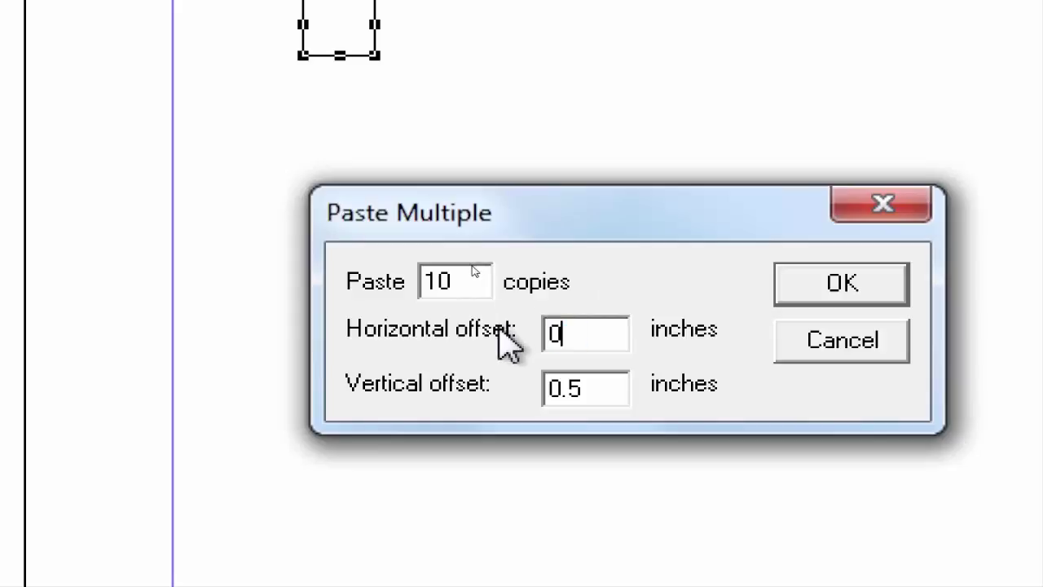
type(".5")
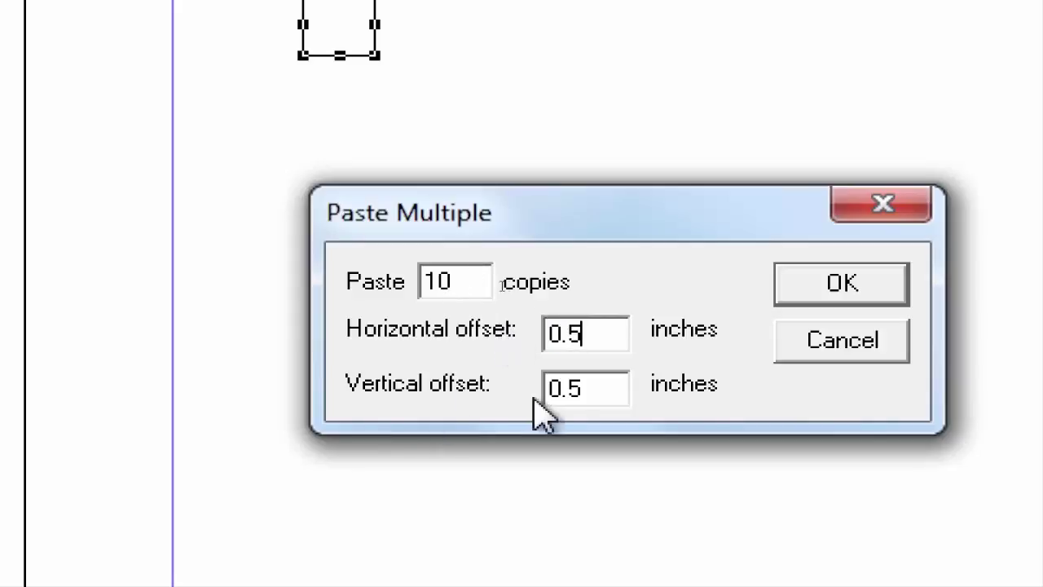
left_click_drag(605, 388, 501, 392)
type("0")
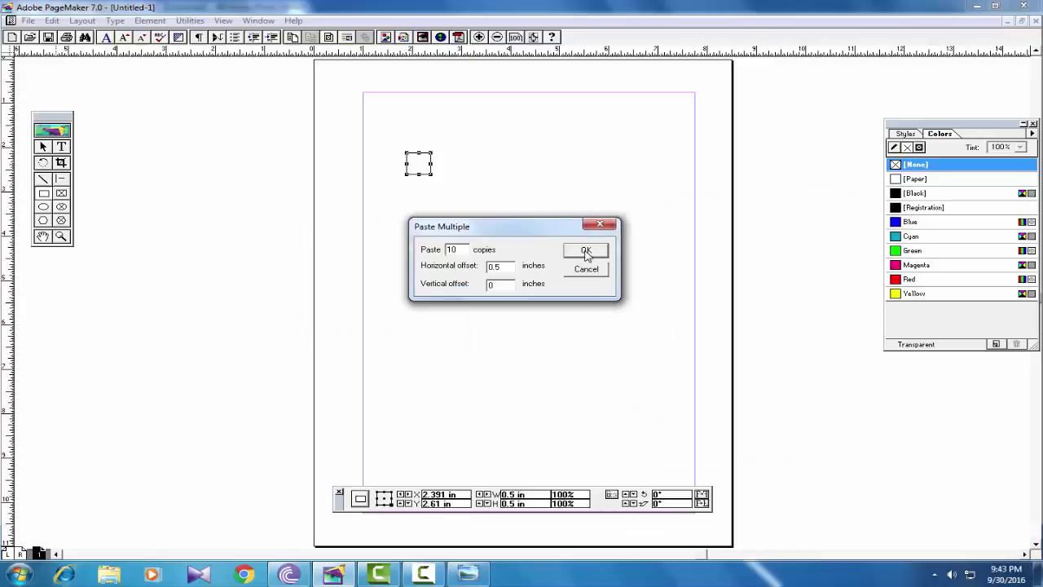
left_click(842, 284)
left_click(583, 254)
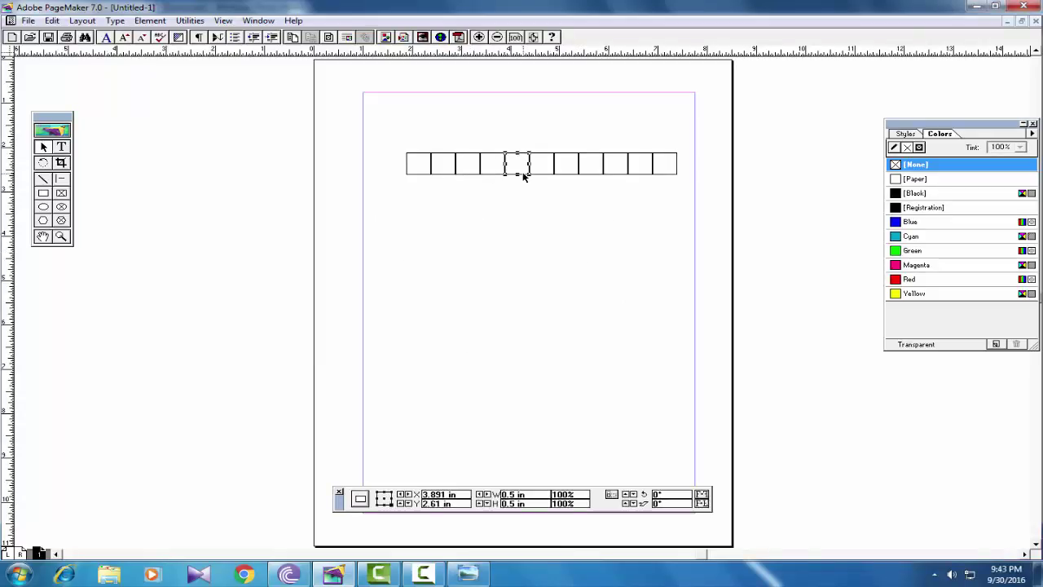
left_click(489, 236)
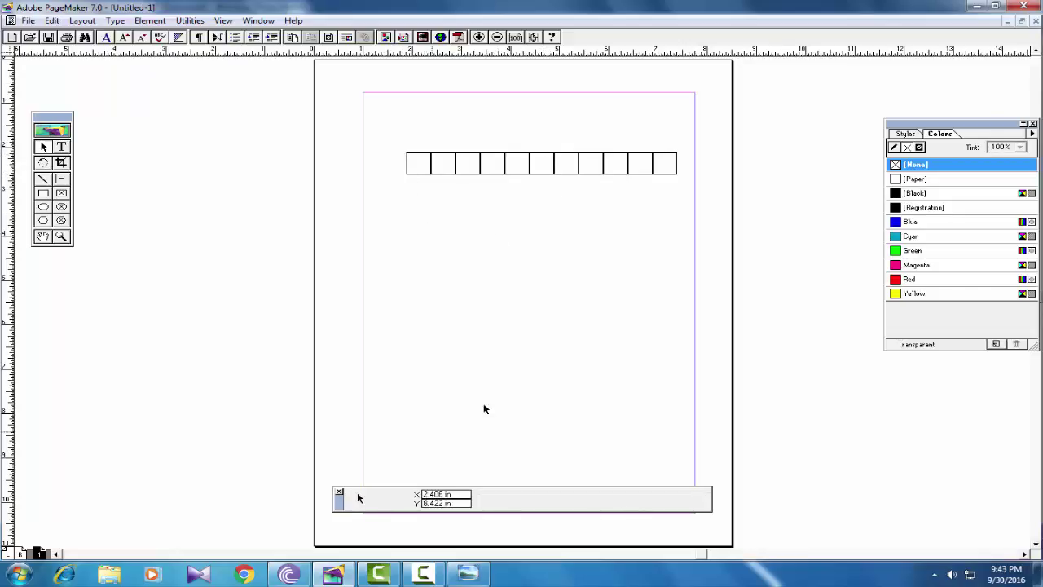
Draw a second rectangle below the row of boxes and set its width and height to 0.8 in.
left_click(43, 192)
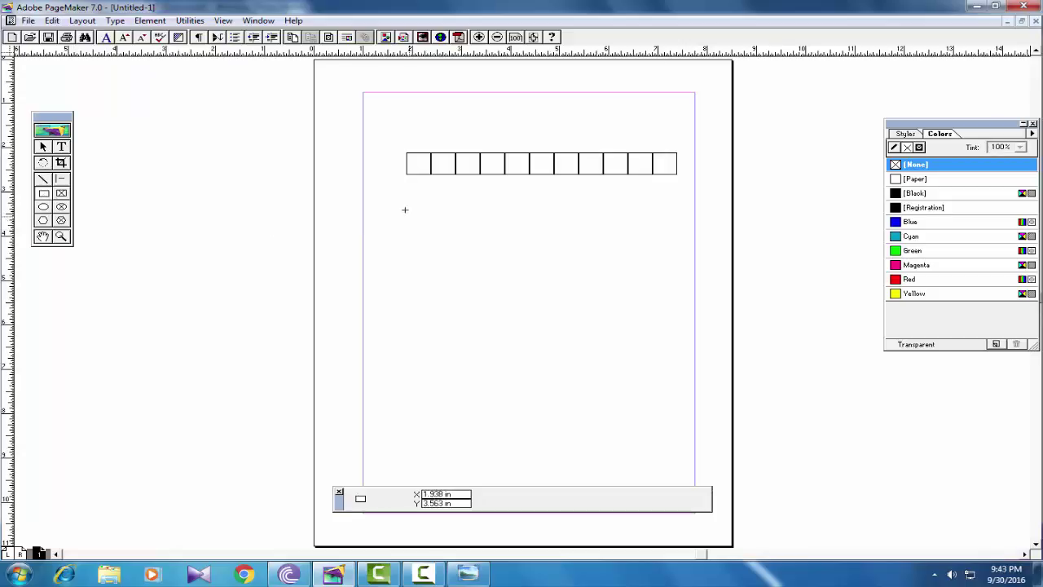
left_click_drag(400, 203, 450, 248)
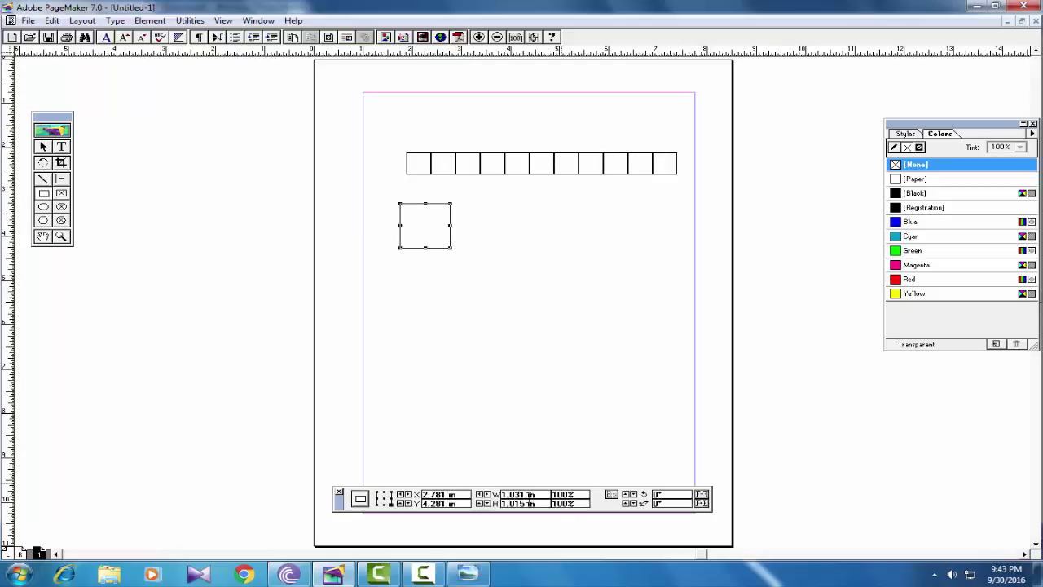
left_click_drag(536, 494, 511, 492)
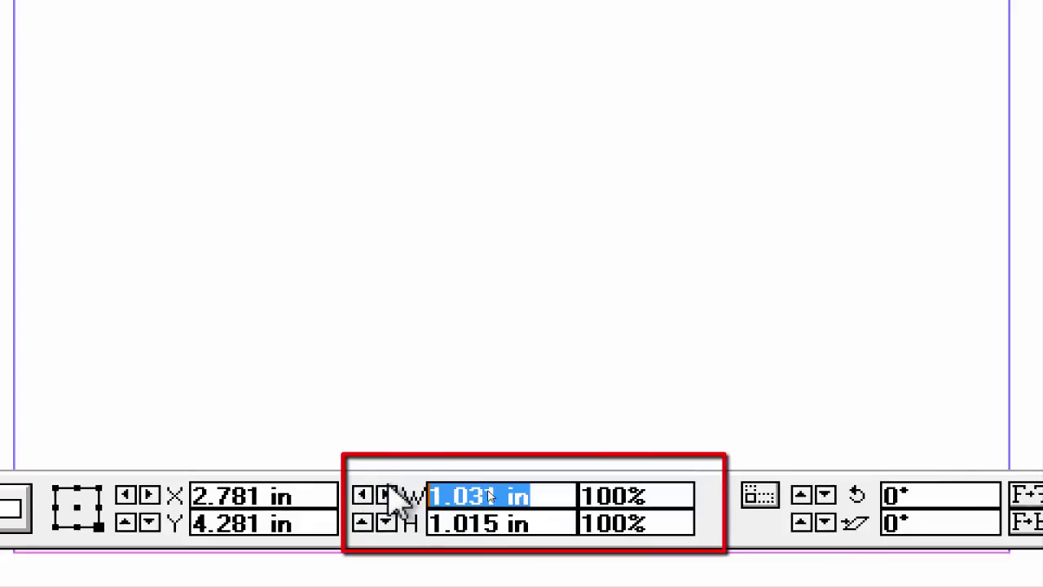
type("0.8")
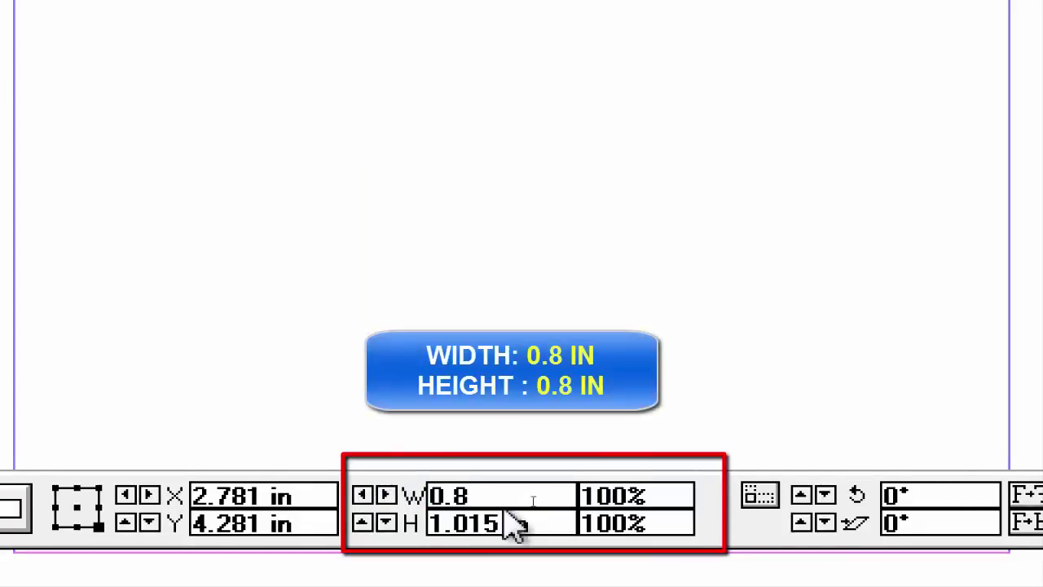
left_click_drag(540, 506, 421, 516)
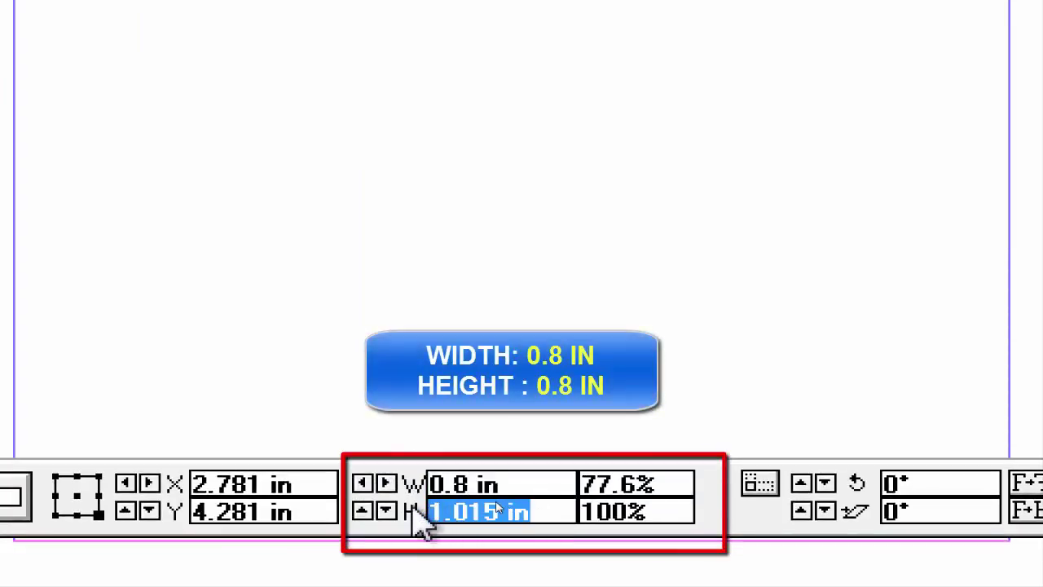
type("0.8")
key("Return")
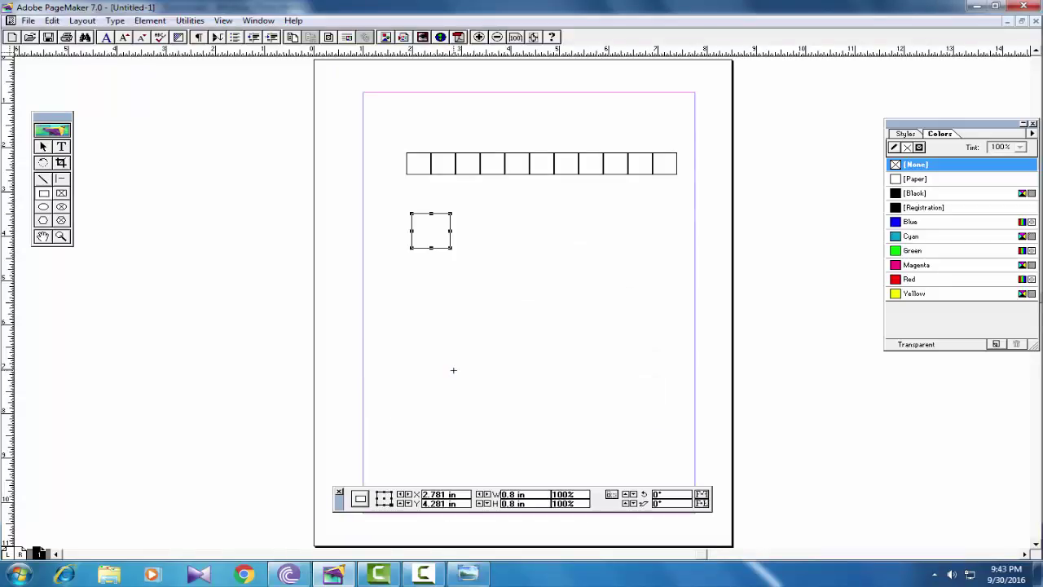
Copy the 0.8 in square and set up a multiple paste of 5 copies.
left_click(54, 23)
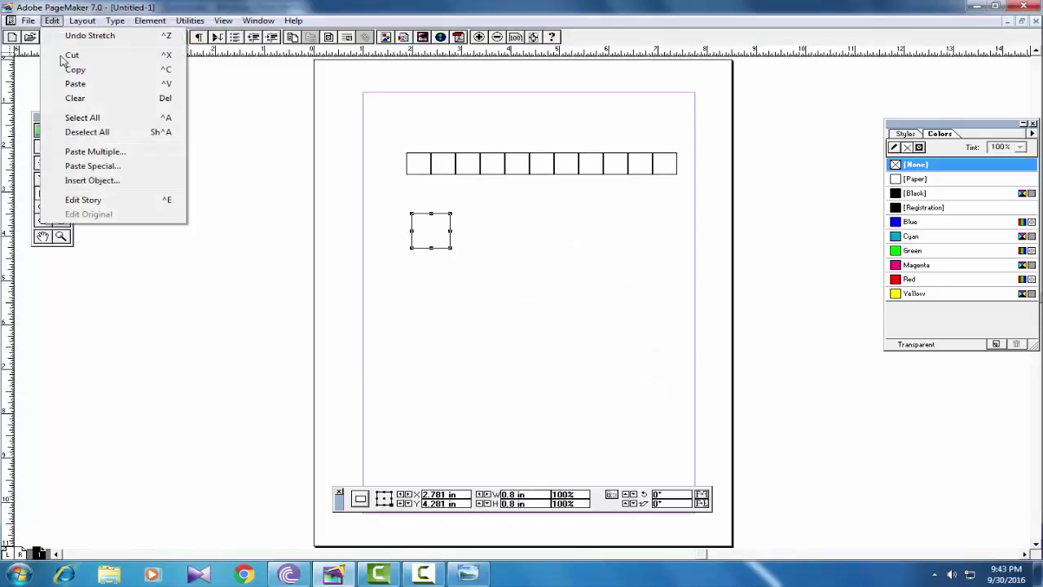
left_click(72, 70)
left_click(52, 22)
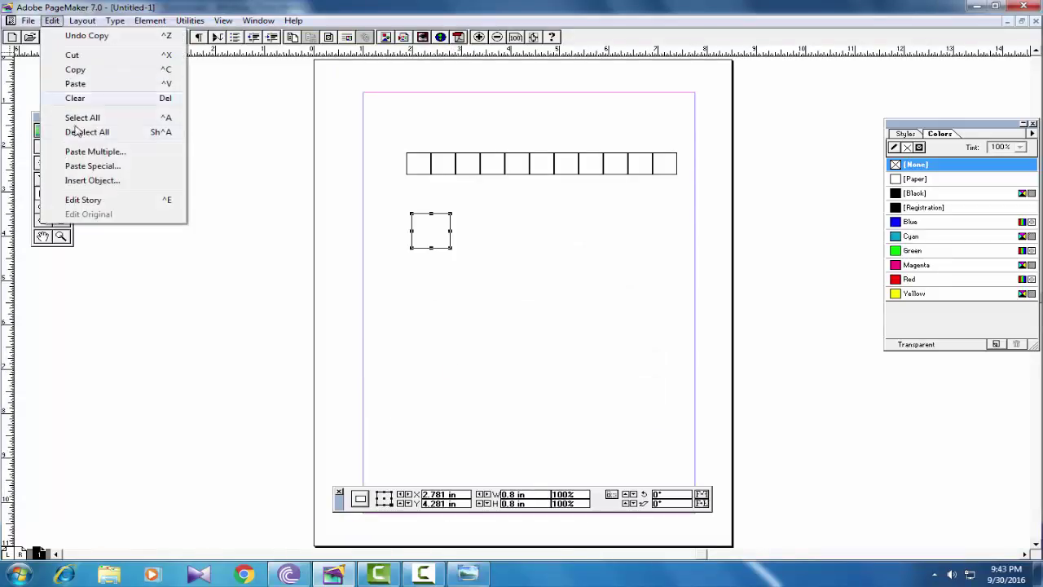
left_click(82, 152)
left_click_drag(506, 218, 584, 214)
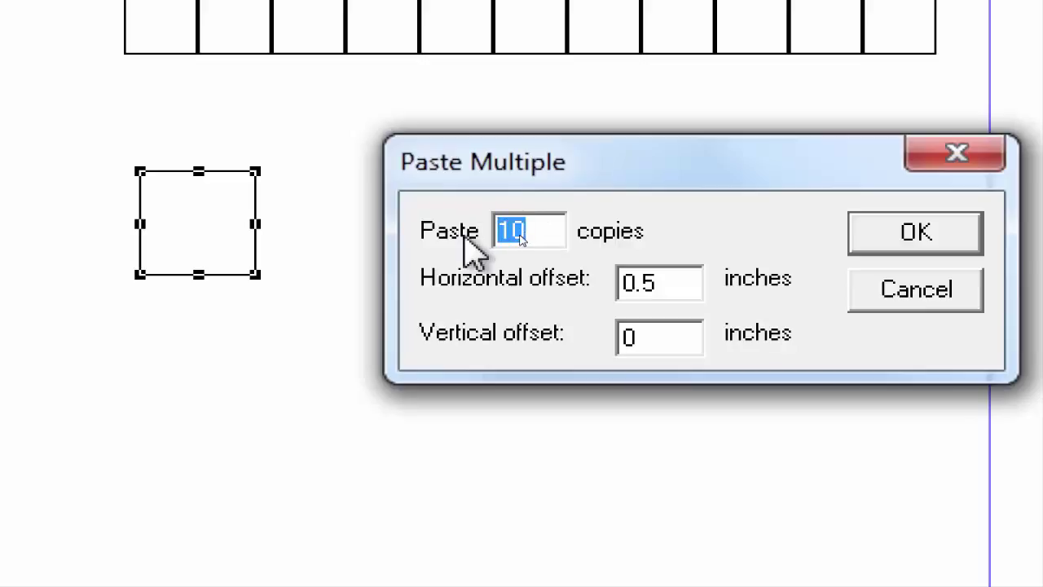
type("5")
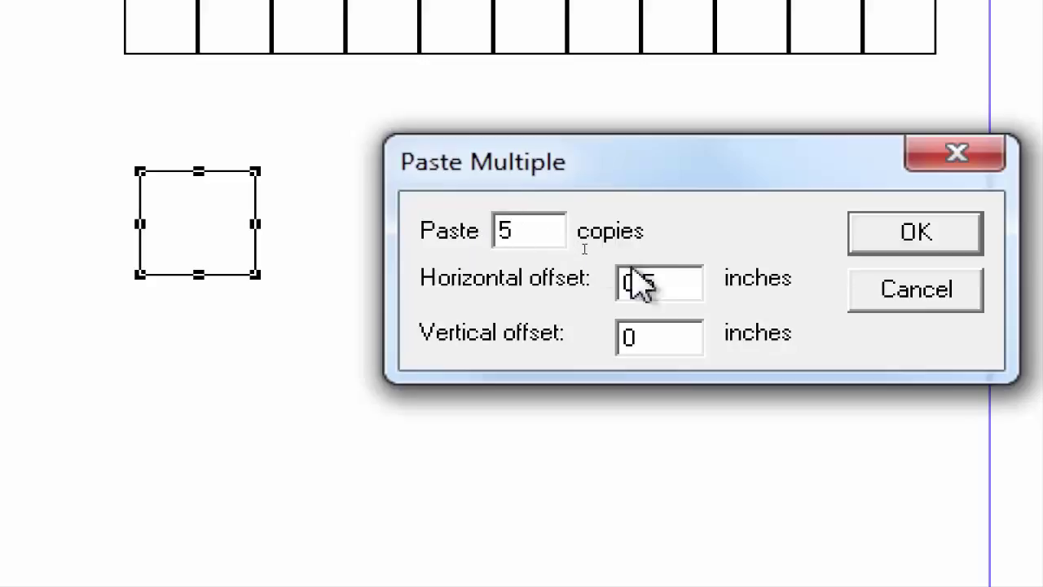
Set the horizontal offset to 0 and the vertical offset to 0.8 inches, and paste the copies as a column.
left_click_drag(670, 286, 592, 285)
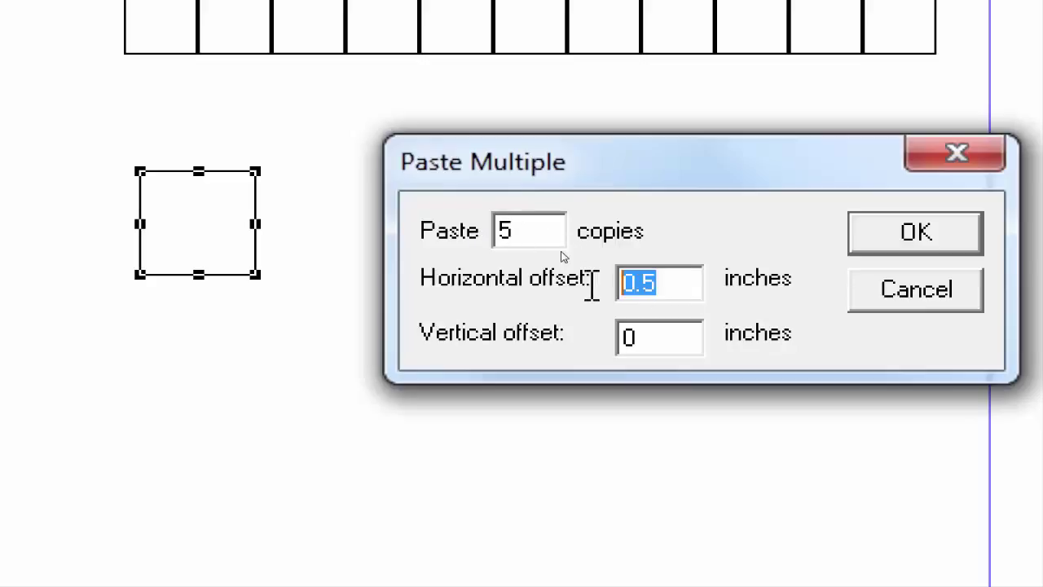
type("0")
left_click(678, 334)
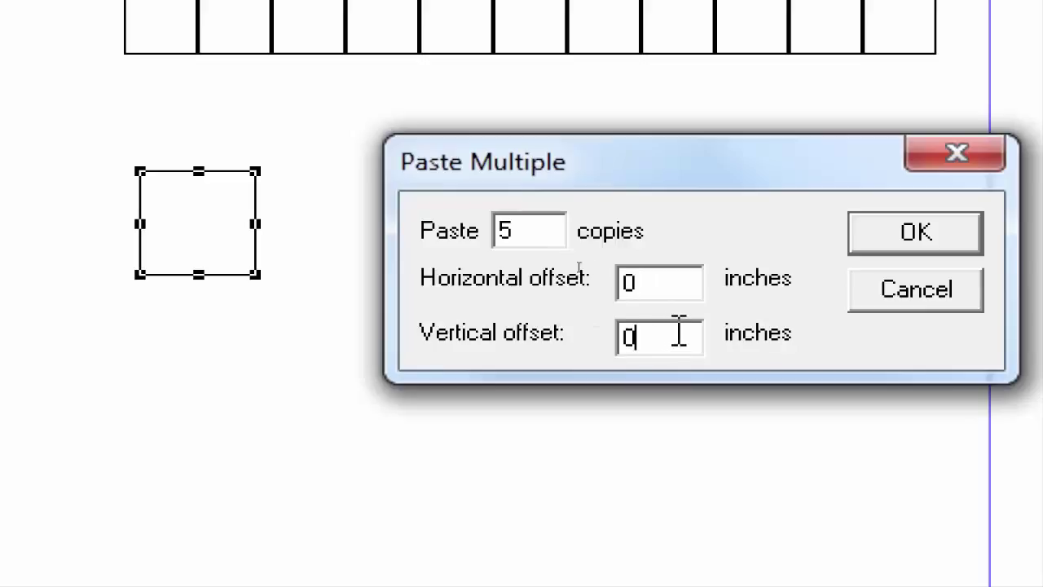
left_click_drag(678, 334, 600, 333)
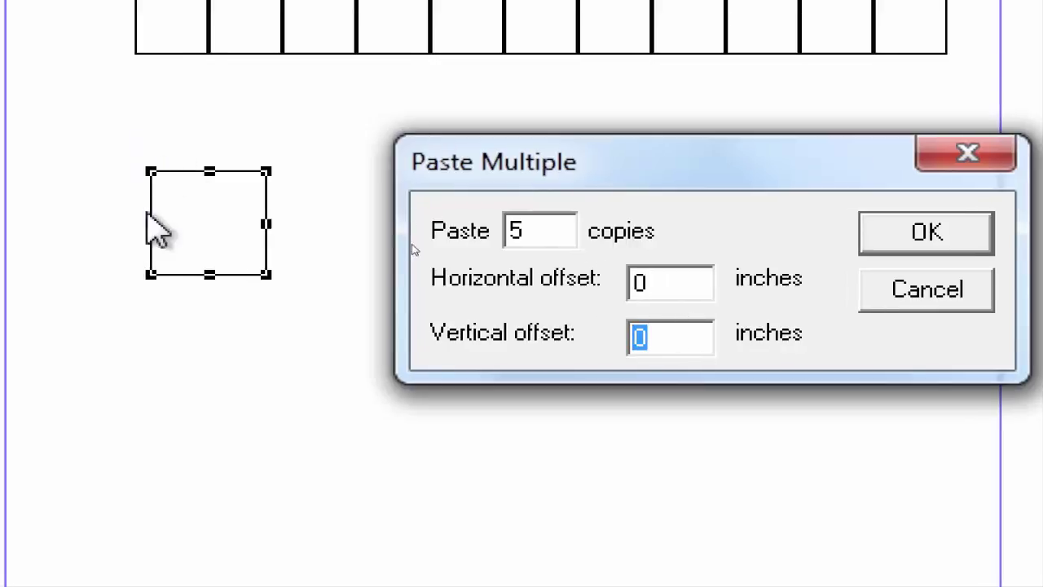
key("Return")
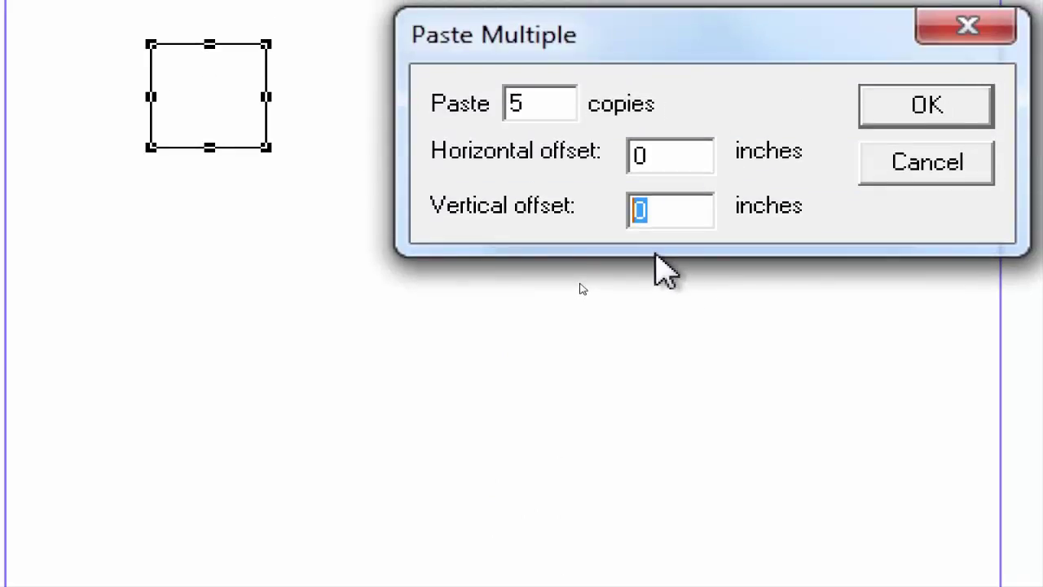
type("0.8")
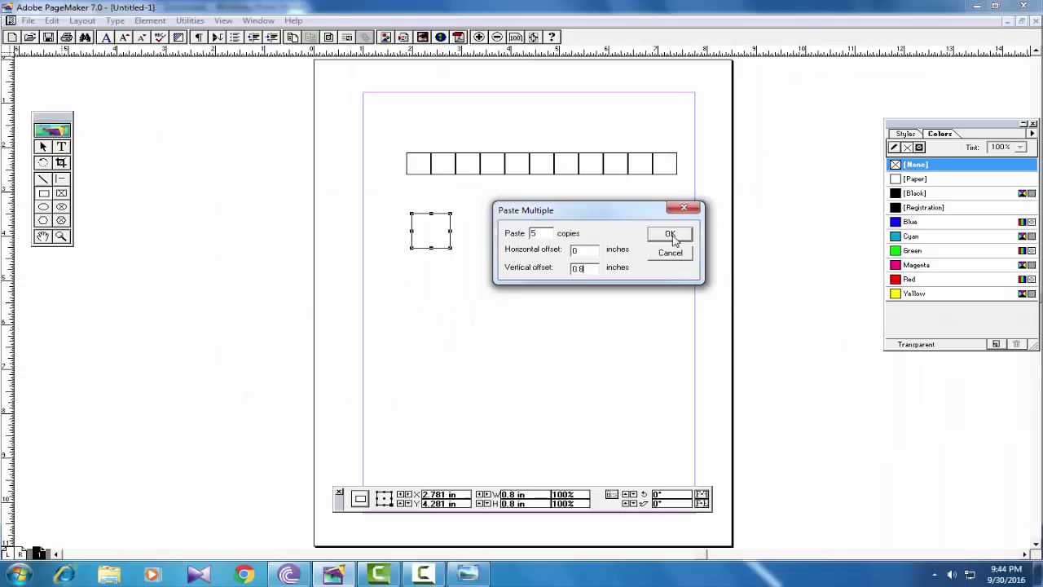
left_click(671, 234)
left_click(524, 357)
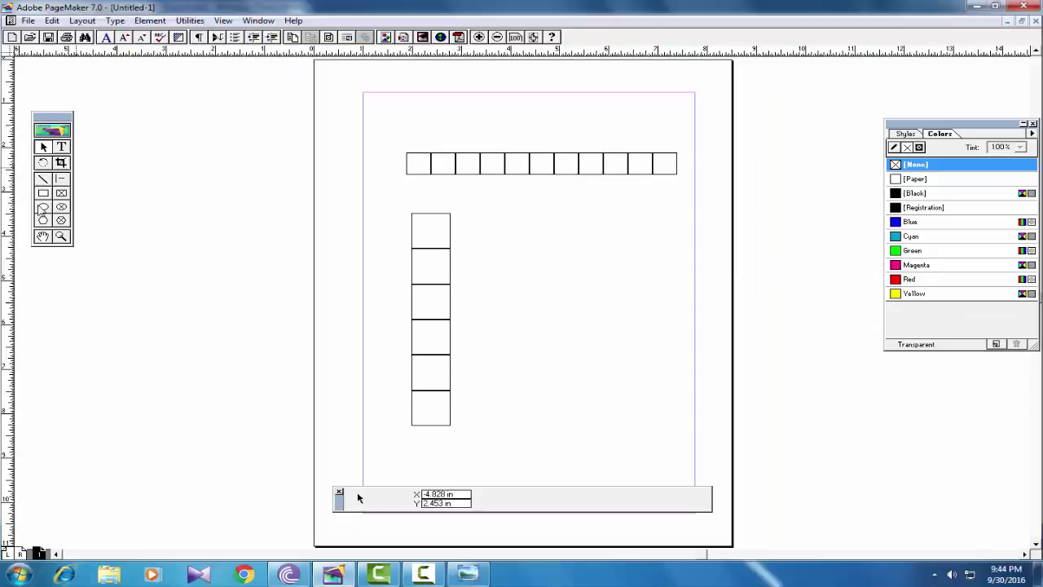
Draw a rectangle beside the top box of the column and set its width and height to 0.5 in.
left_click(43, 193)
left_click_drag(480, 213, 512, 241)
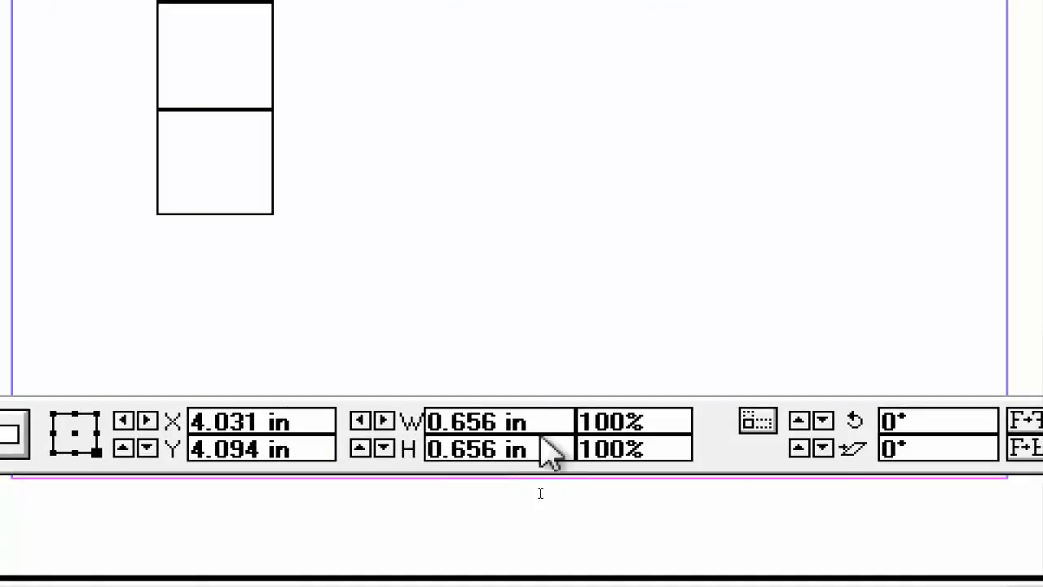
left_click_drag(543, 419, 361, 428)
type("0")
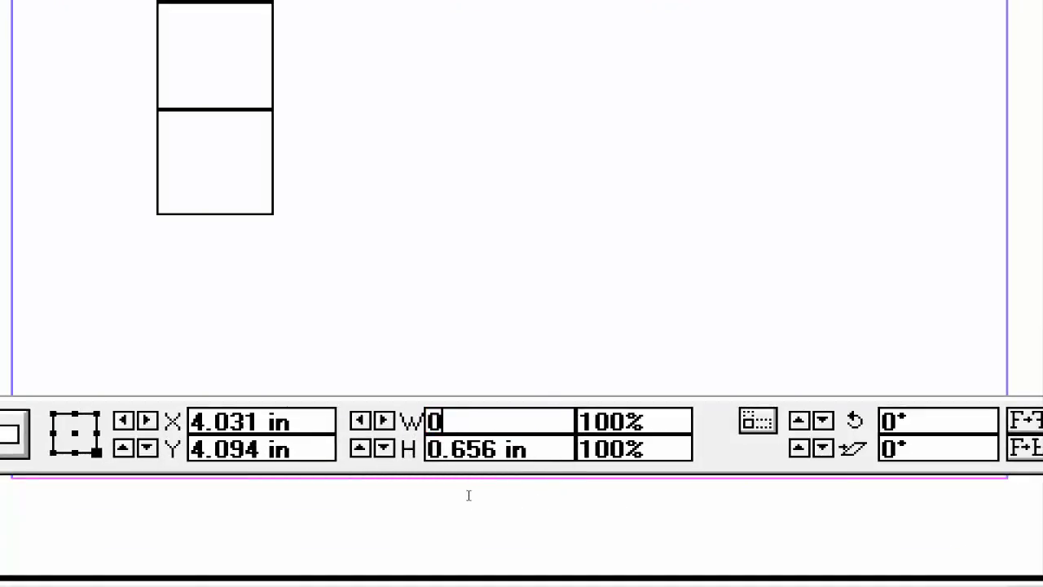
type(".5")
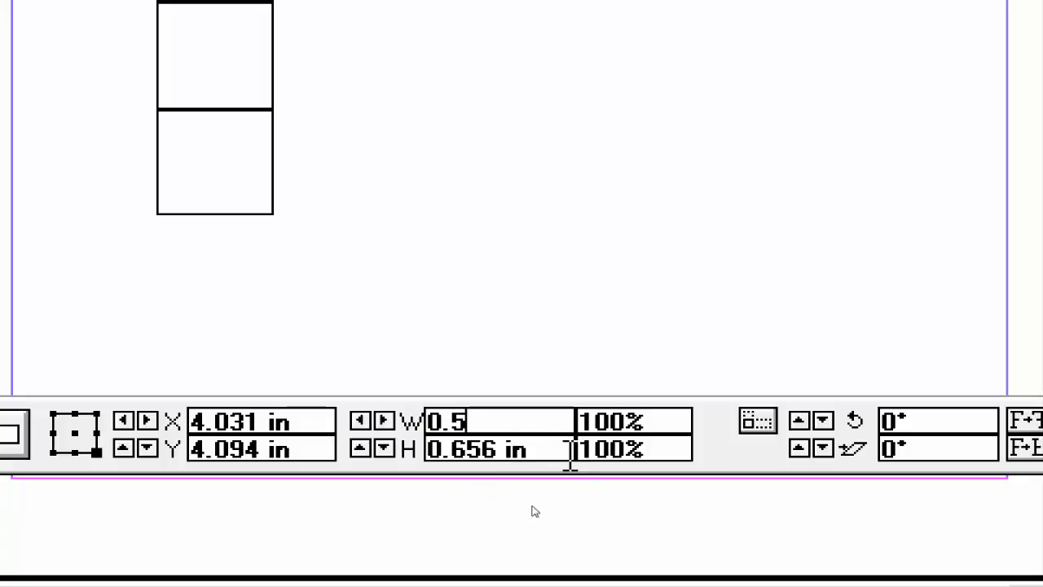
key("Tab")
type("0.5")
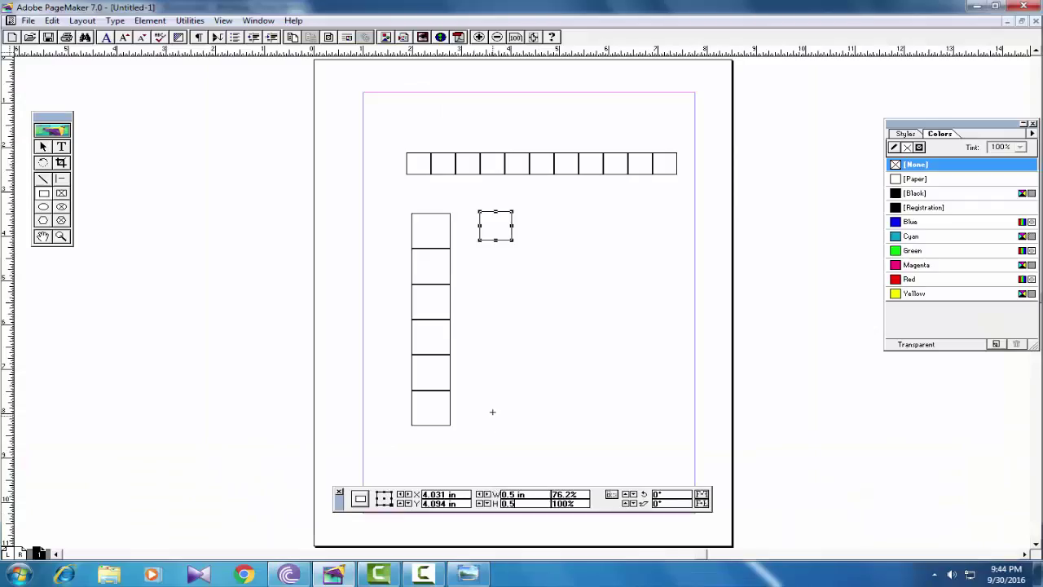
key("Return")
Copy the new 0.5 in square and paste 5 copies with a horizontal offset of 0.7 inches and a vertical offset of 0.
left_click(54, 21)
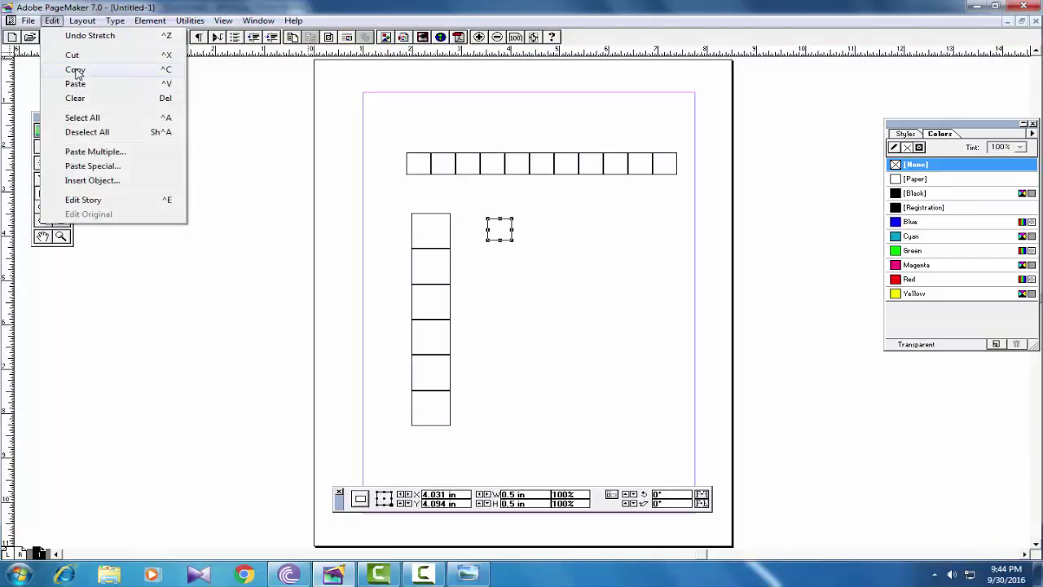
left_click(73, 68)
left_click(51, 21)
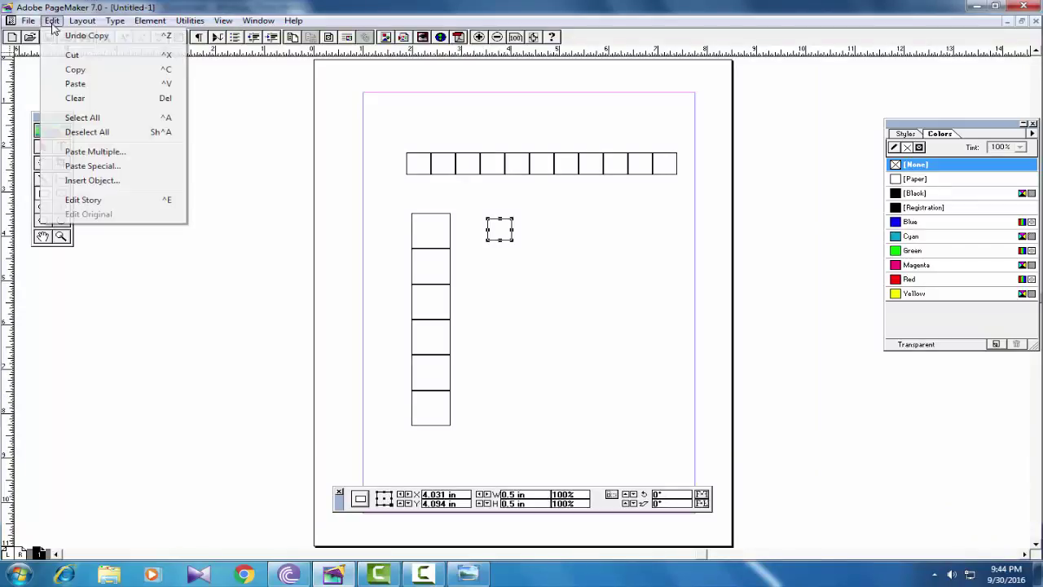
left_click(71, 152)
left_click_drag(512, 219, 583, 282)
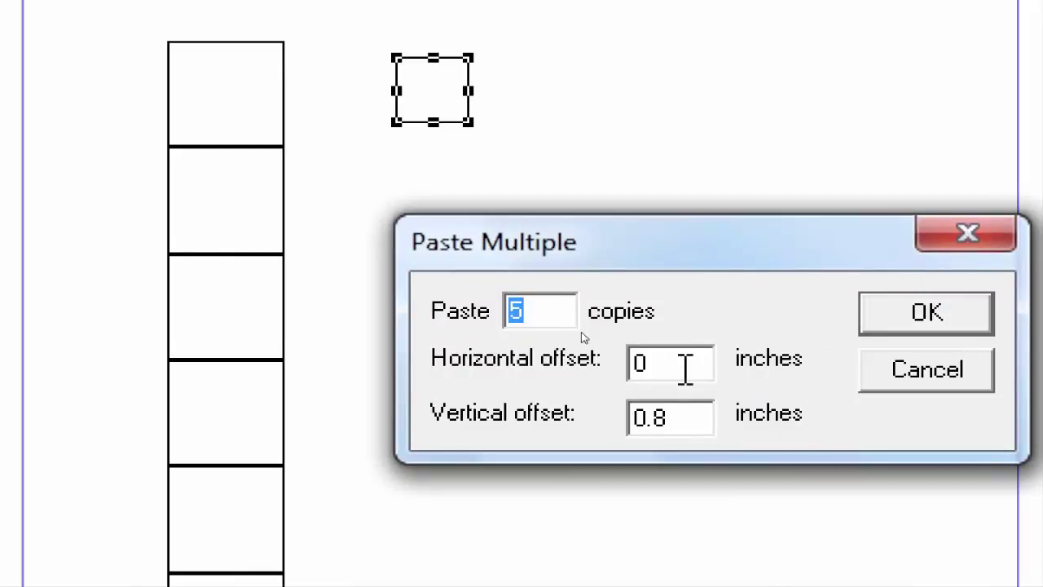
left_click_drag(661, 414, 586, 413)
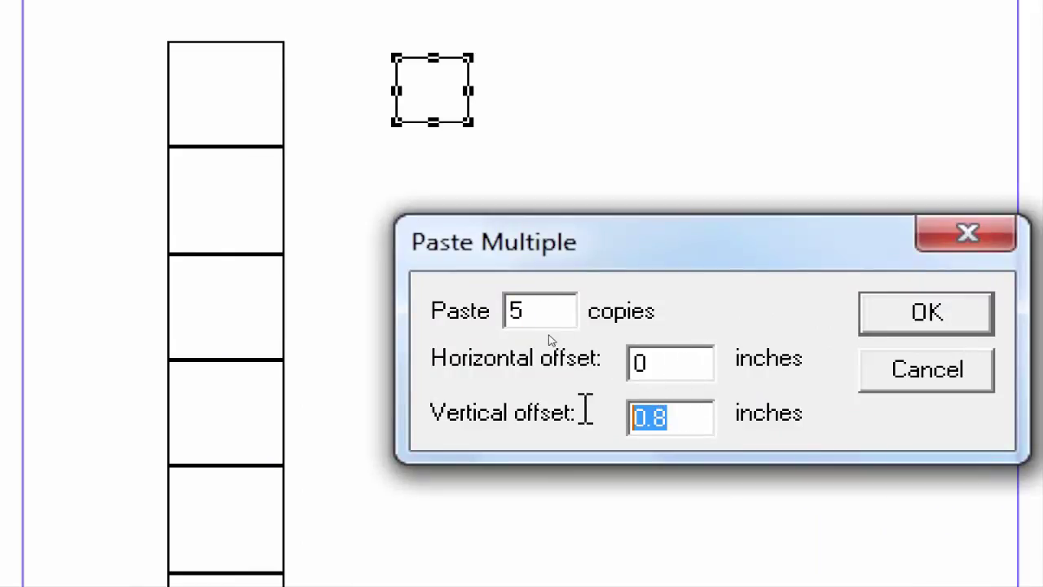
type("0")
left_click_drag(676, 367, 596, 360)
type("0.7")
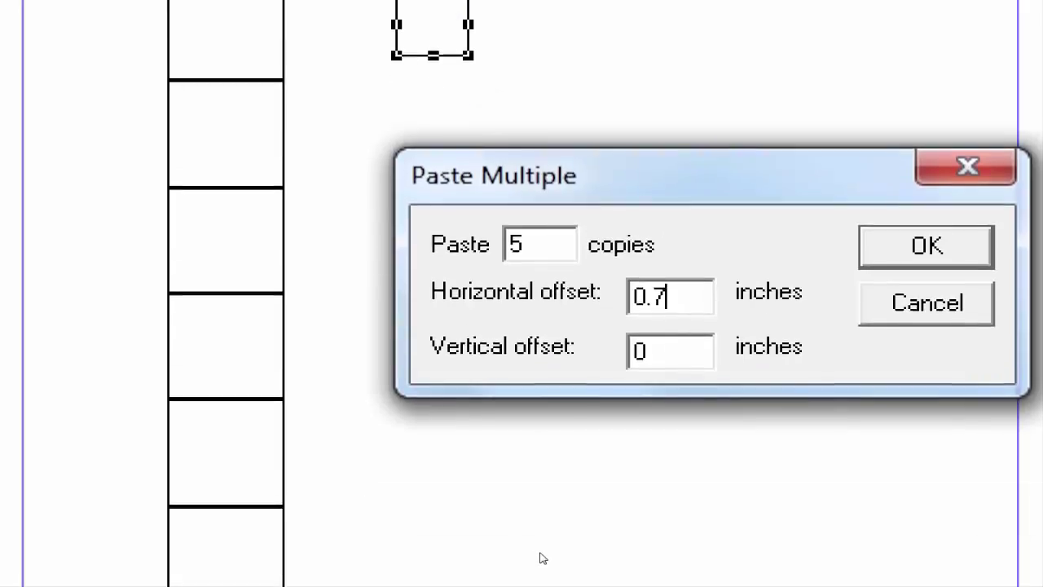
key("Return")
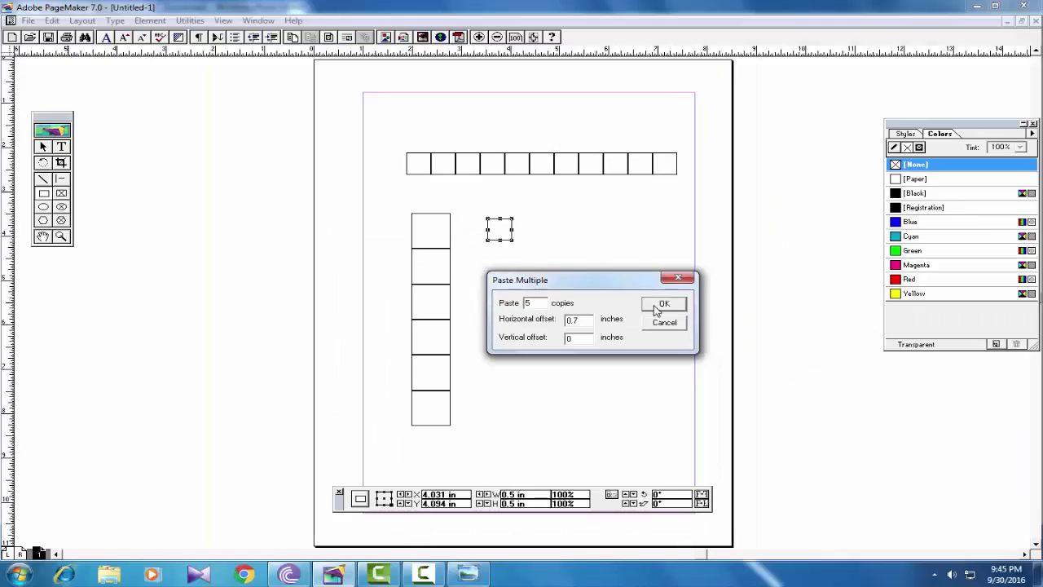
left_click(896, 287)
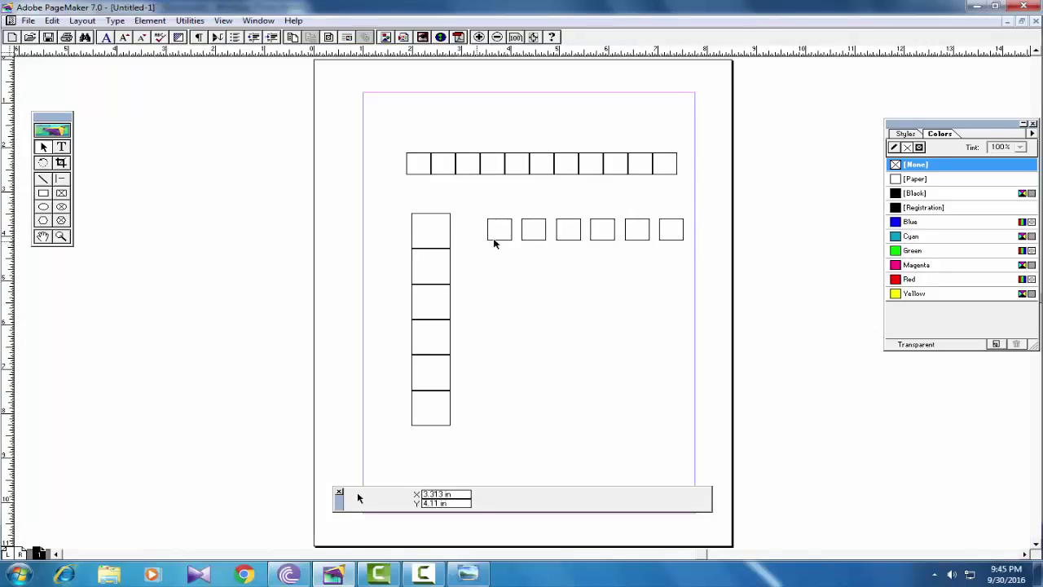
Place a duplicate of the first box of the spaced 0.5 in row just below that row and copy it.
left_click(494, 241)
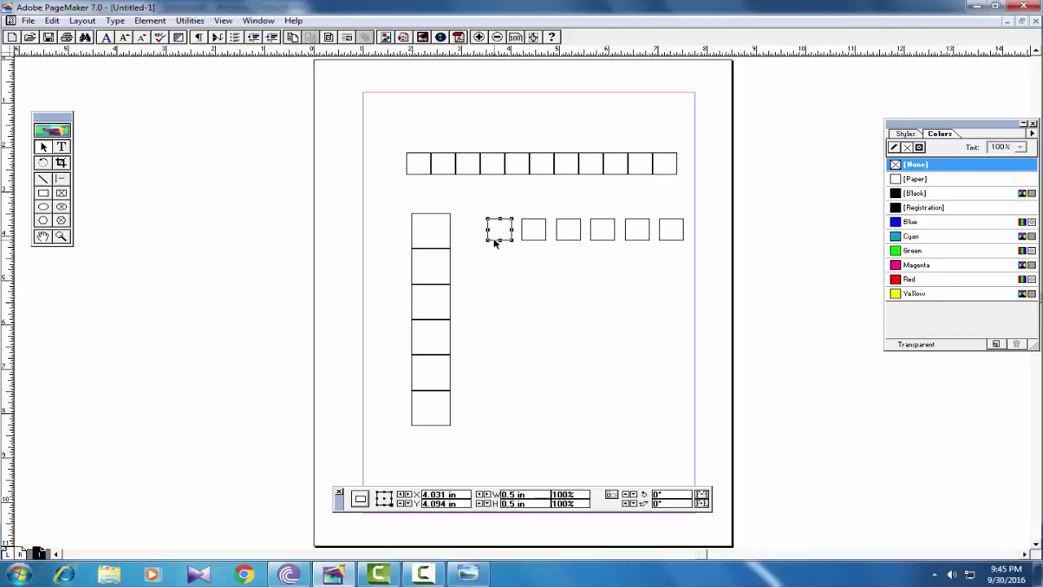
left_click_drag(494, 242, 495, 282)
left_click(51, 21)
left_click(72, 69)
Paste 5 overlapping copies of the box below the spaced row, using a horizontal offset of 0.3 inches.
left_click(51, 20)
left_click(96, 151)
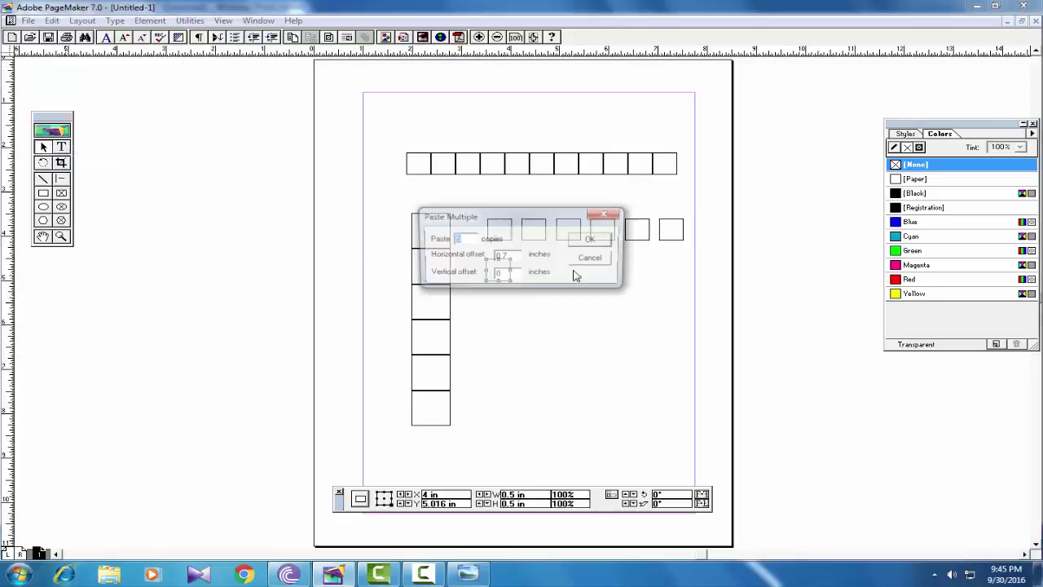
left_click_drag(500, 219, 558, 318)
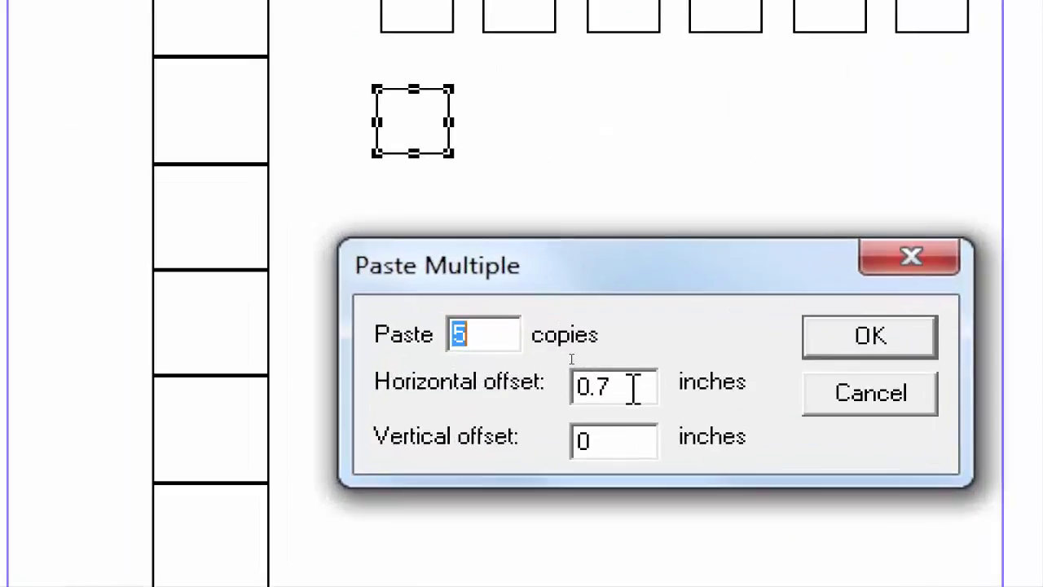
left_click_drag(633, 388, 554, 387)
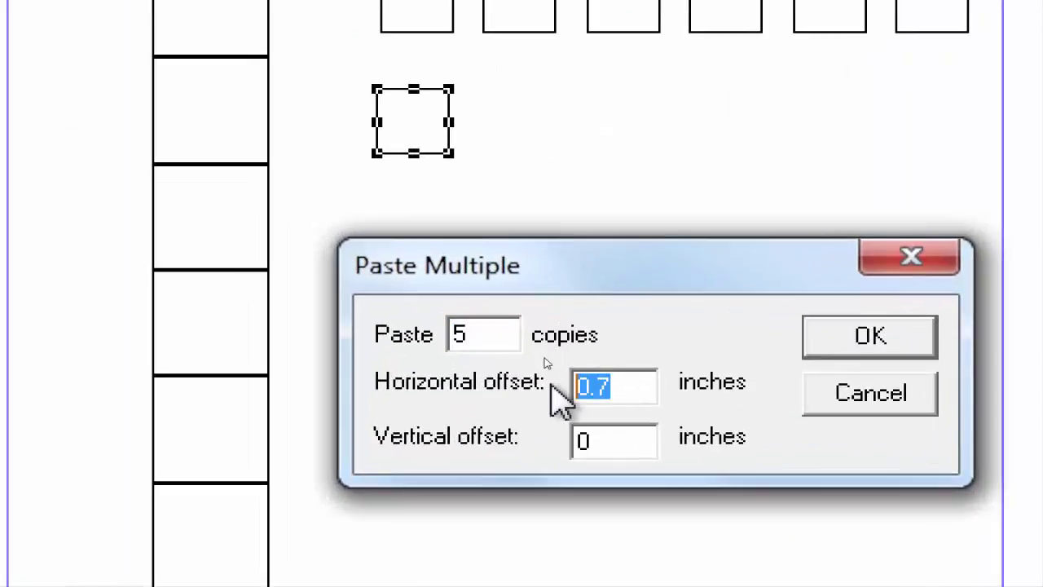
type("0.3")
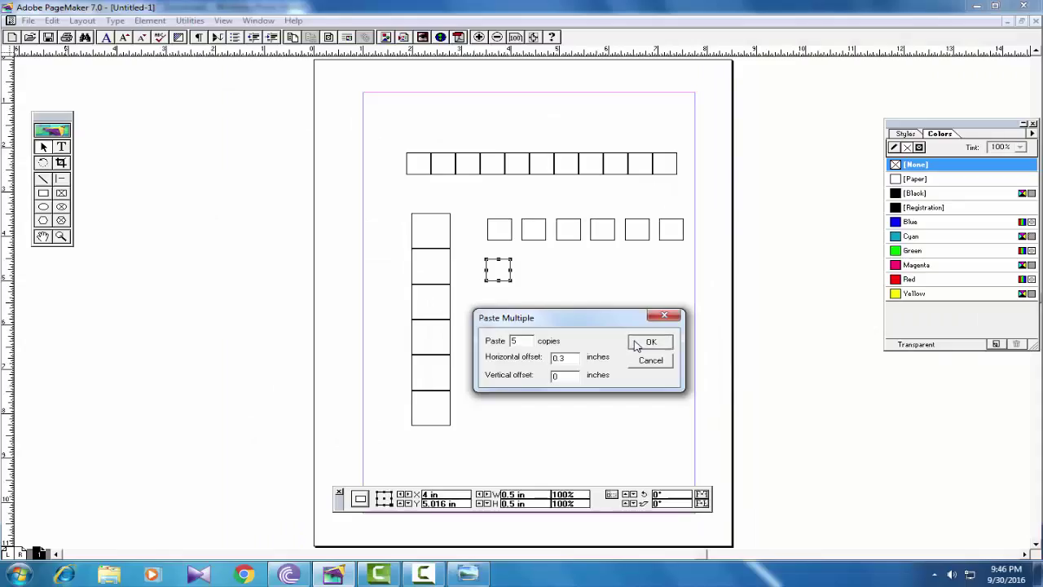
left_click(649, 342)
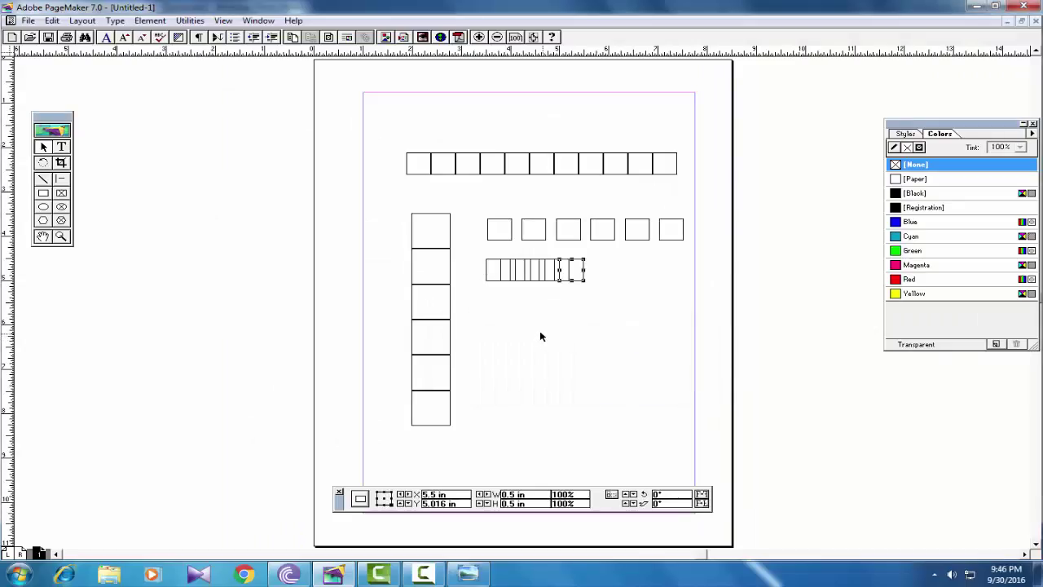
left_click(511, 297)
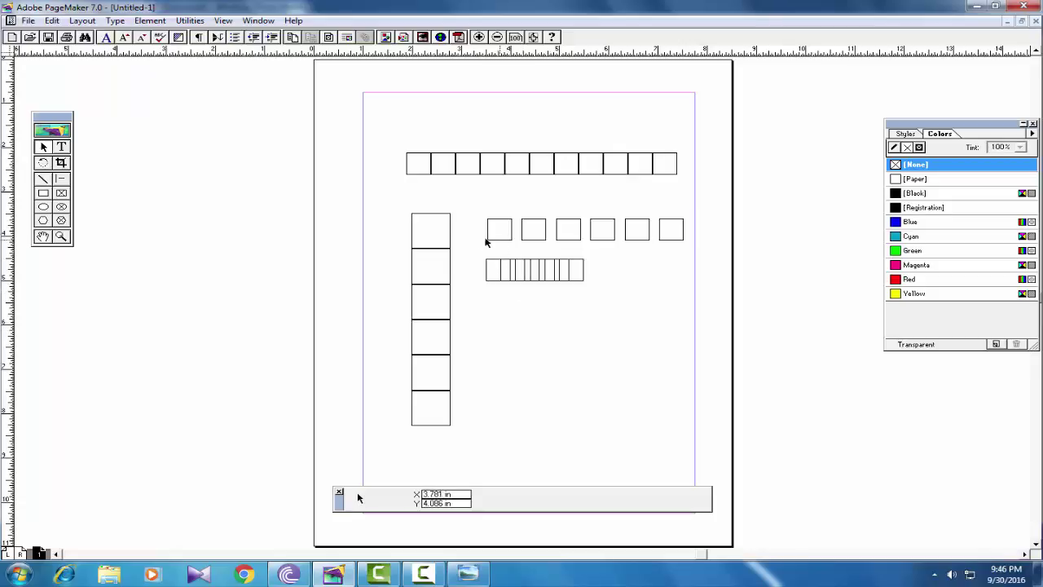
Place a duplicate of the column's top 0.8 in box below the overlapping row and copy it.
left_click(450, 230)
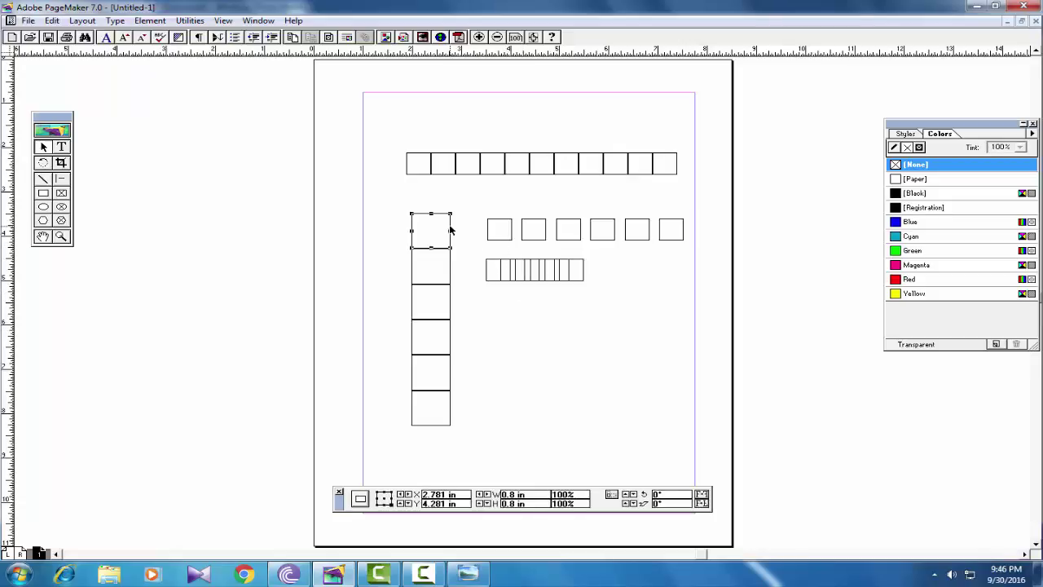
left_click_drag(450, 231, 532, 343)
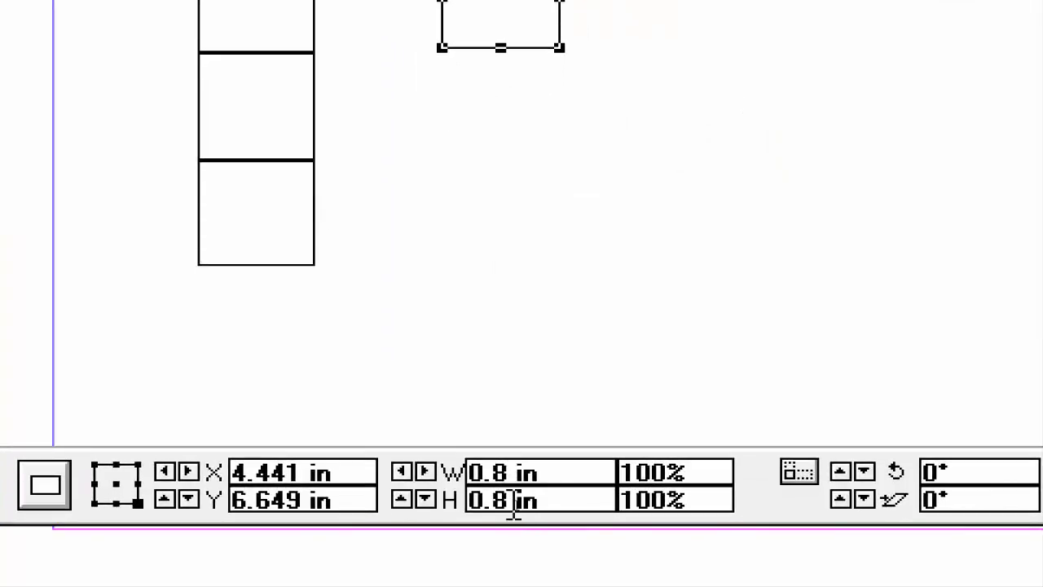
left_click(52, 20)
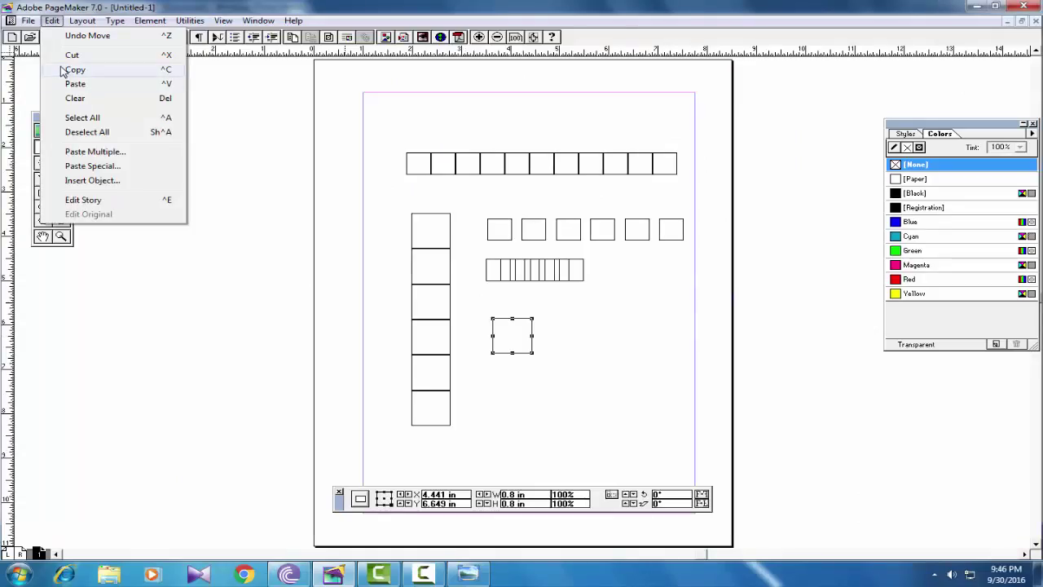
left_click(70, 69)
Paste 5 copies of the 0.8 in box diagonally, with the horizontal and vertical offsets both set to 0.8 inches.
left_click(52, 21)
left_click(71, 154)
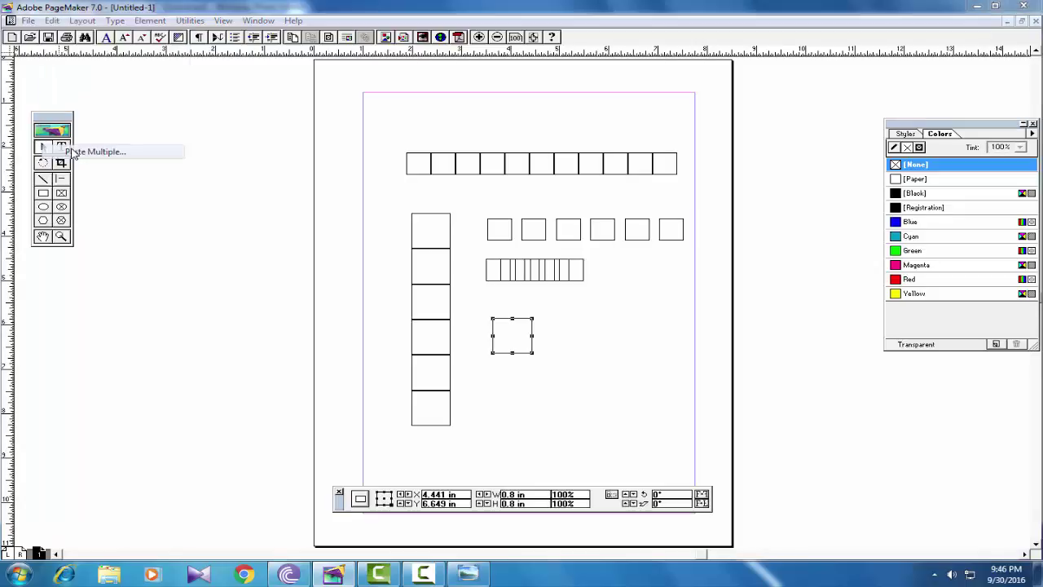
left_click_drag(517, 221, 614, 210)
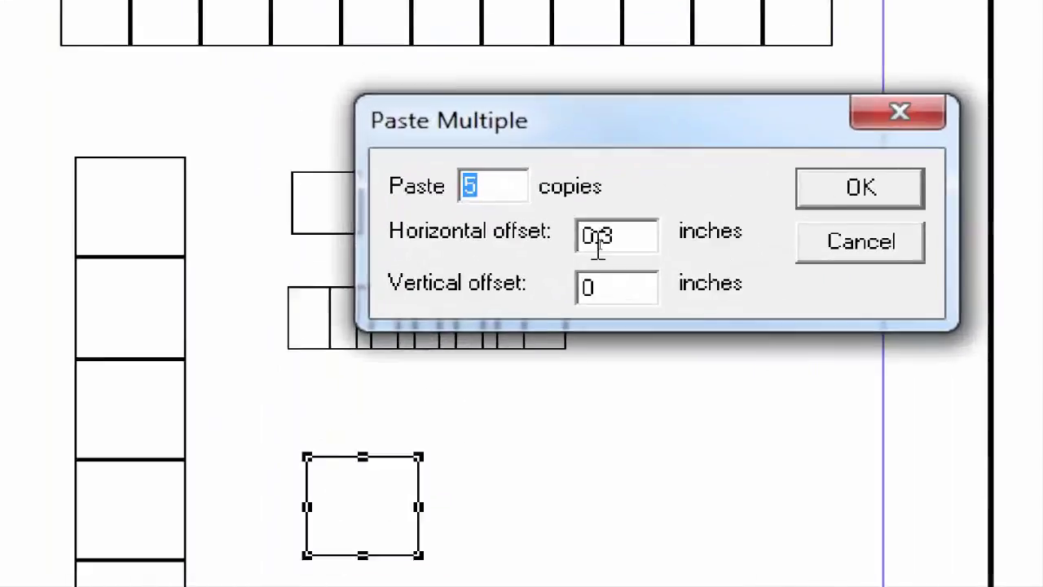
left_click_drag(622, 243, 531, 227)
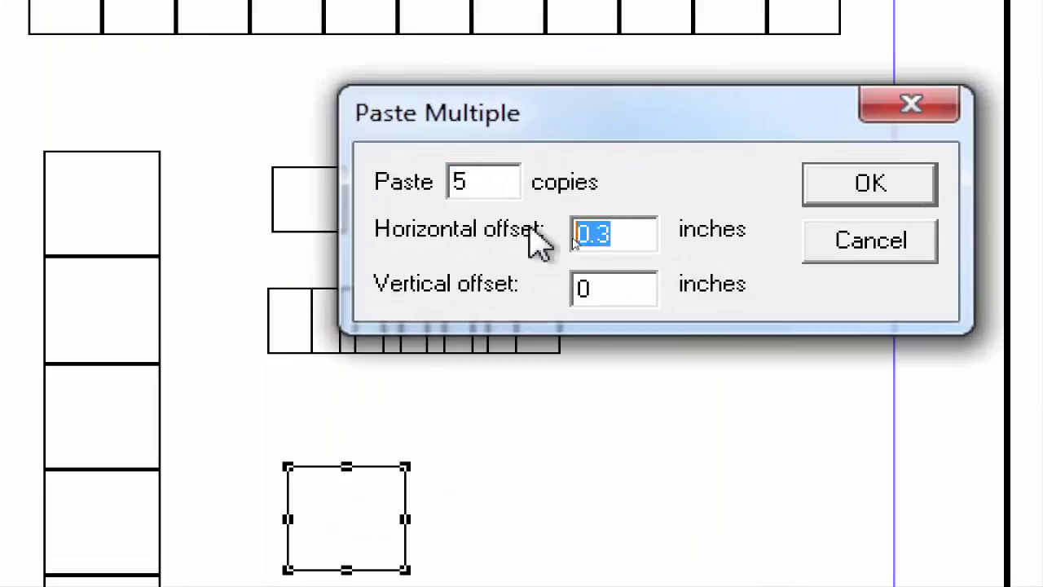
type("0.8")
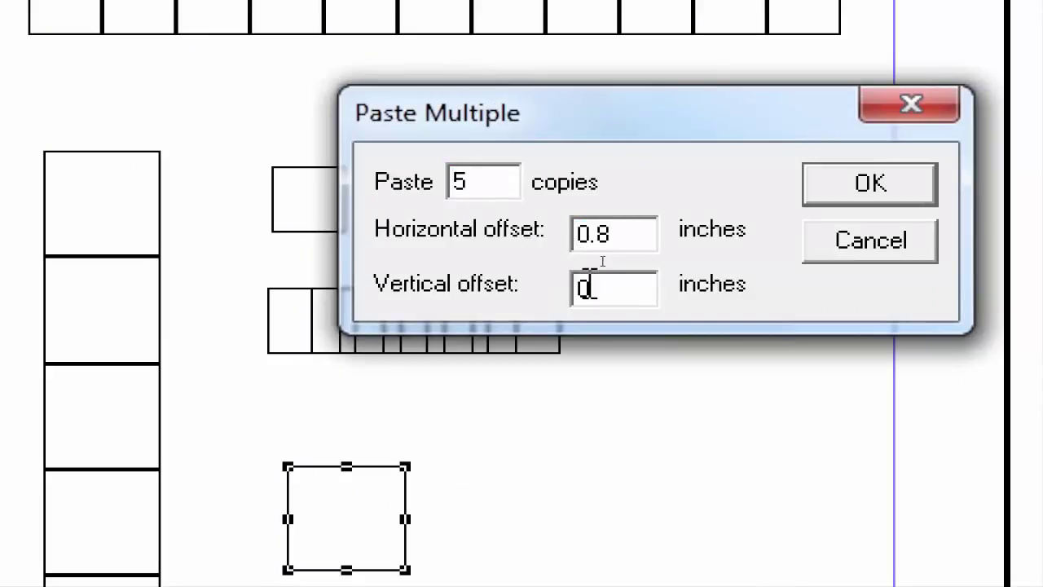
left_click_drag(628, 289, 521, 301)
type("0.8")
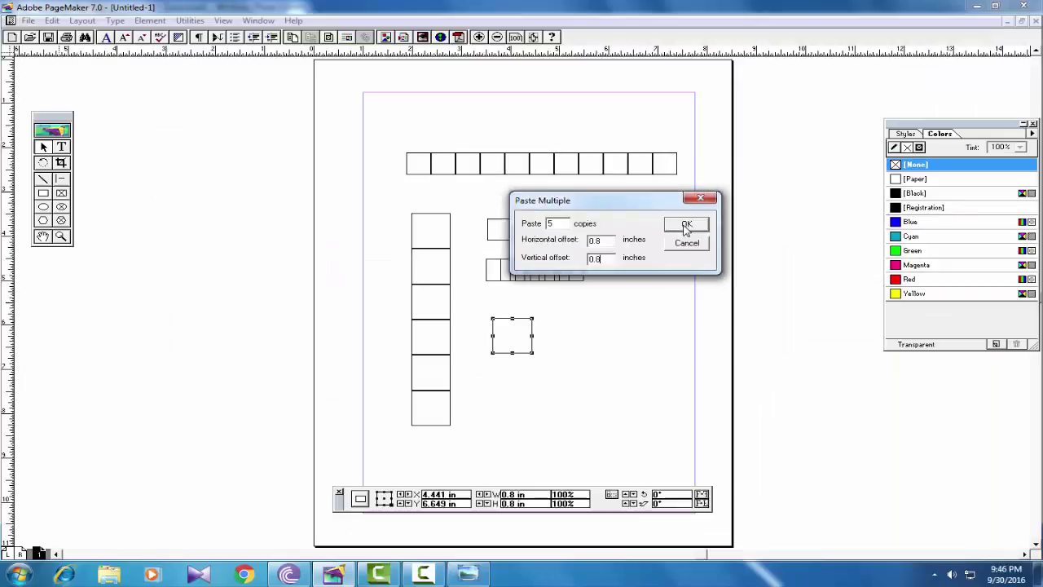
left_click(867, 198)
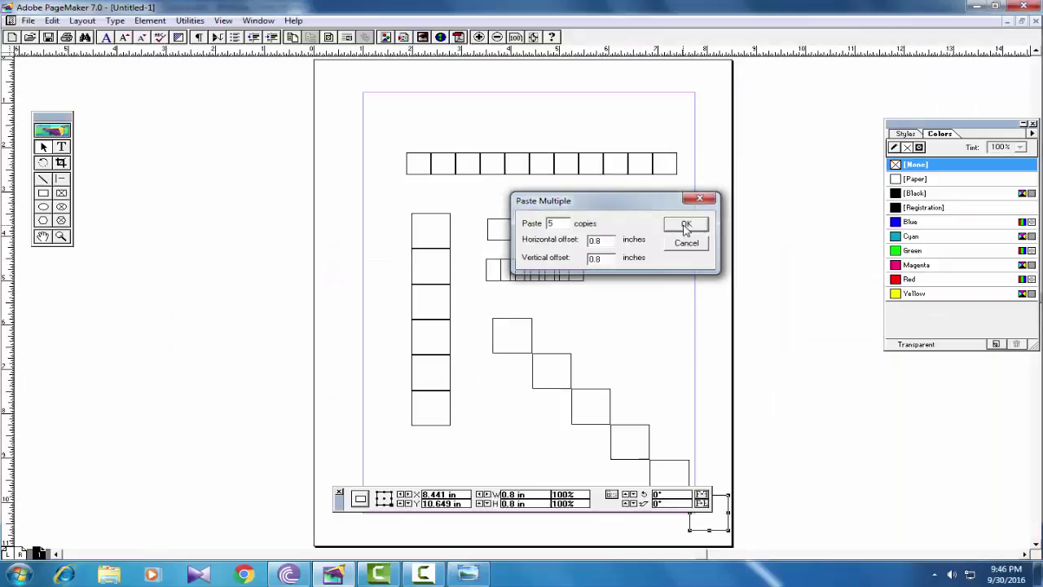
left_click(649, 375)
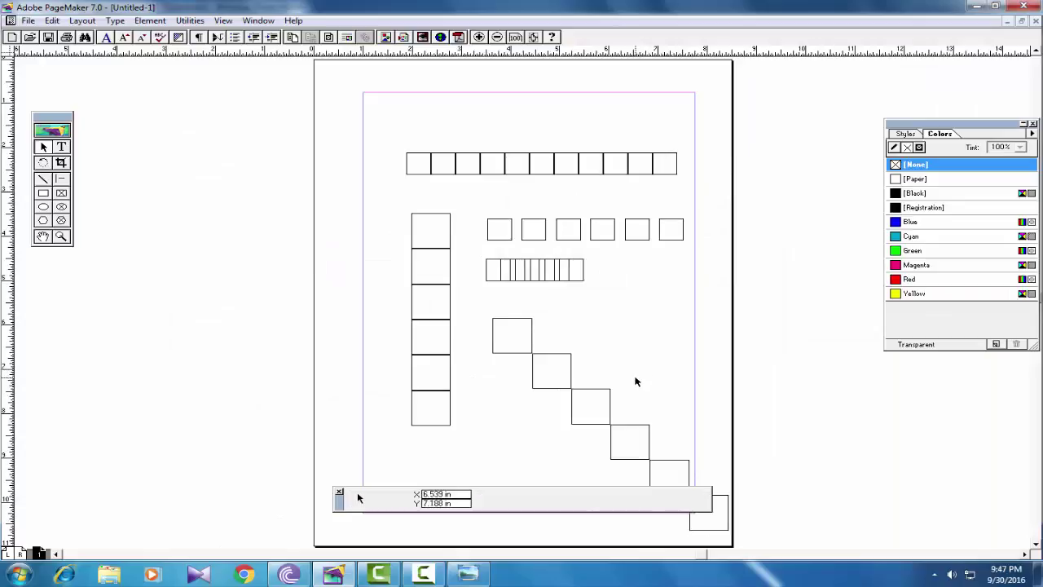